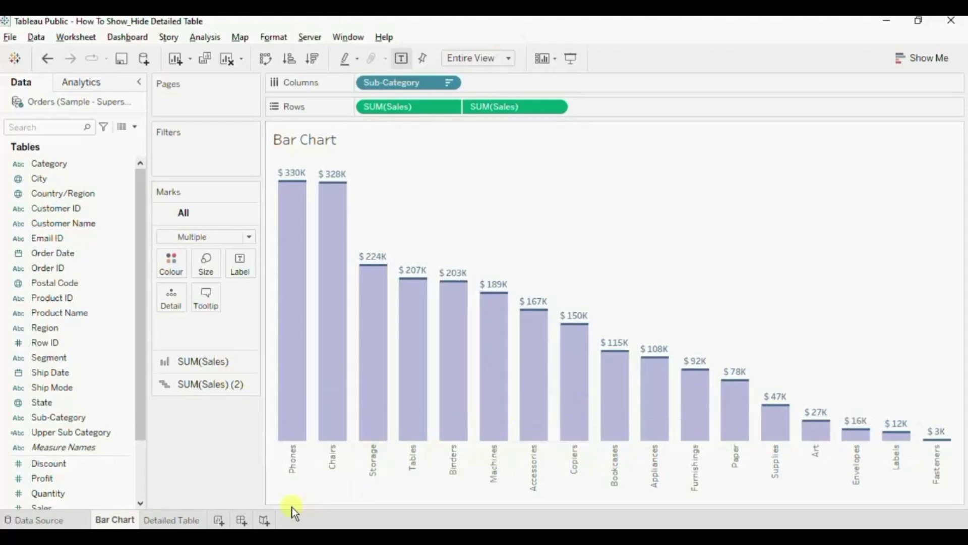
# Create a new dashboard and give it a fixed size of 1000 px wide by 500 px high.
pyautogui.click(185, 521)
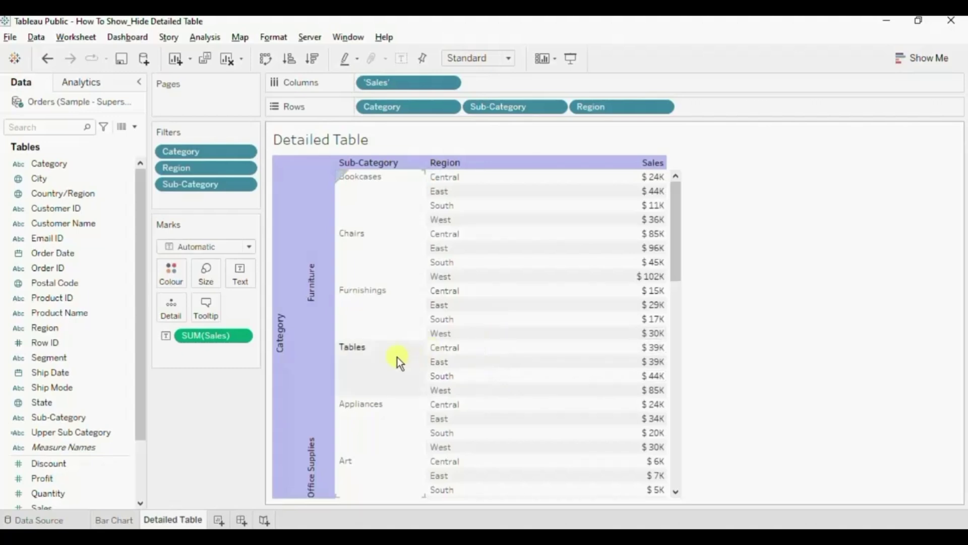
pyautogui.click(241, 520)
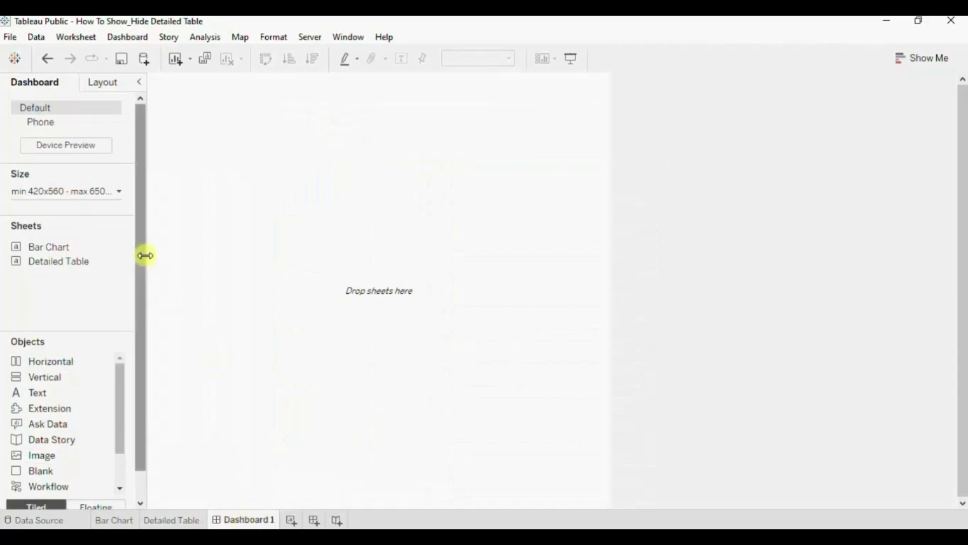
pyautogui.click(32, 194)
pyautogui.click(37, 214)
pyautogui.click(35, 227)
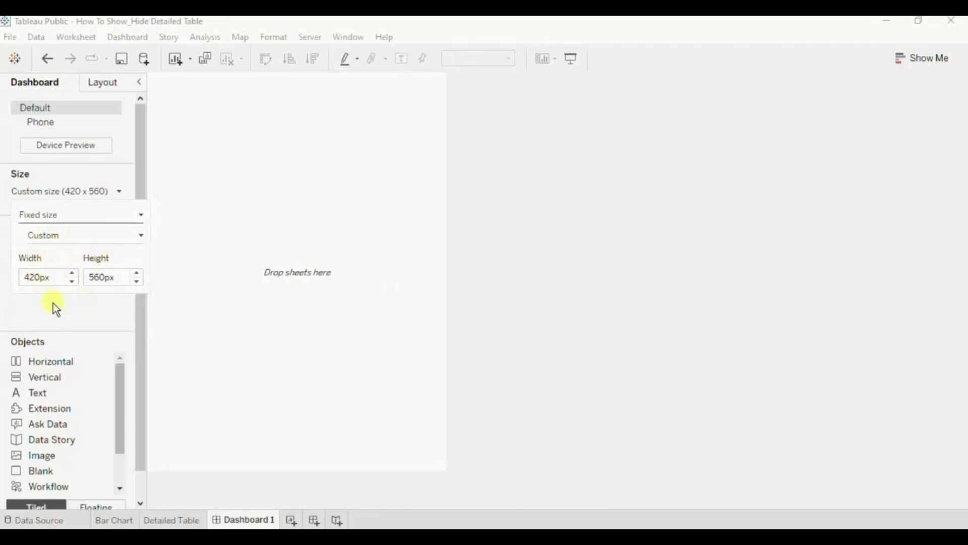
pyautogui.doubleClick(32, 277)
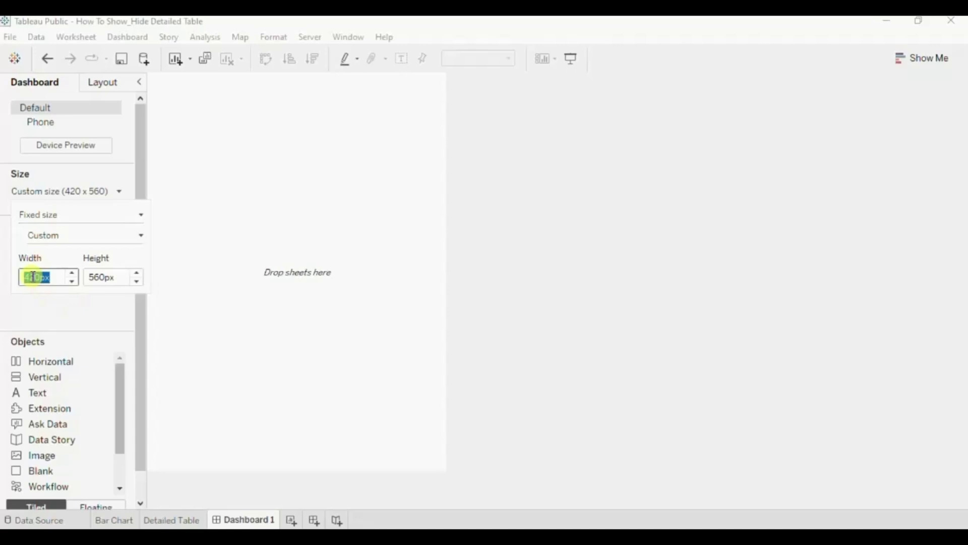
pyautogui.write('1000')
pyautogui.doubleClick(96, 275)
pyautogui.write('500')
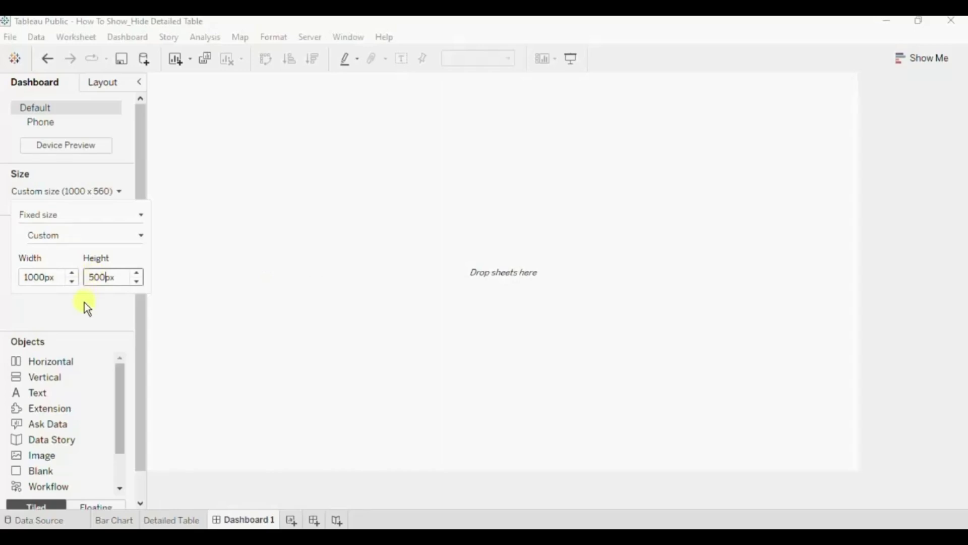
pyautogui.click(83, 305)
# Place the Bar Chart sheet on the empty dashboard so it fills the whole canvas.
pyautogui.moveTo(51, 259)
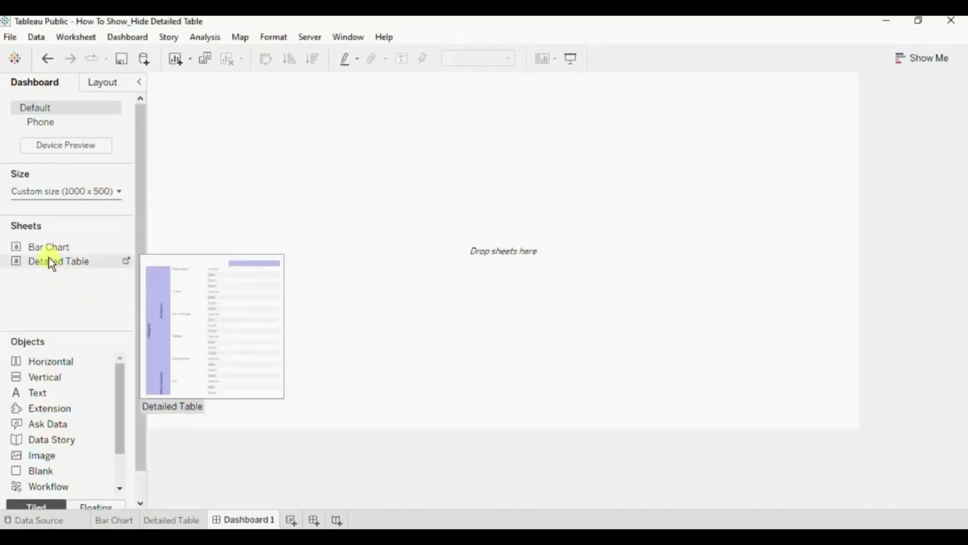
pyautogui.moveTo(41, 246); pyautogui.dragTo(186, 232)
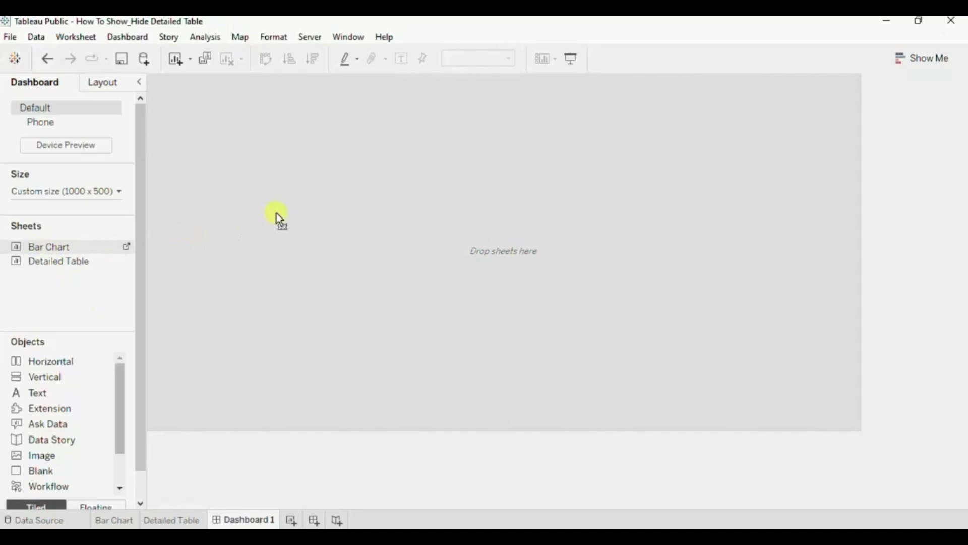
pyautogui.moveTo(277, 214); pyautogui.dragTo(277, 213)
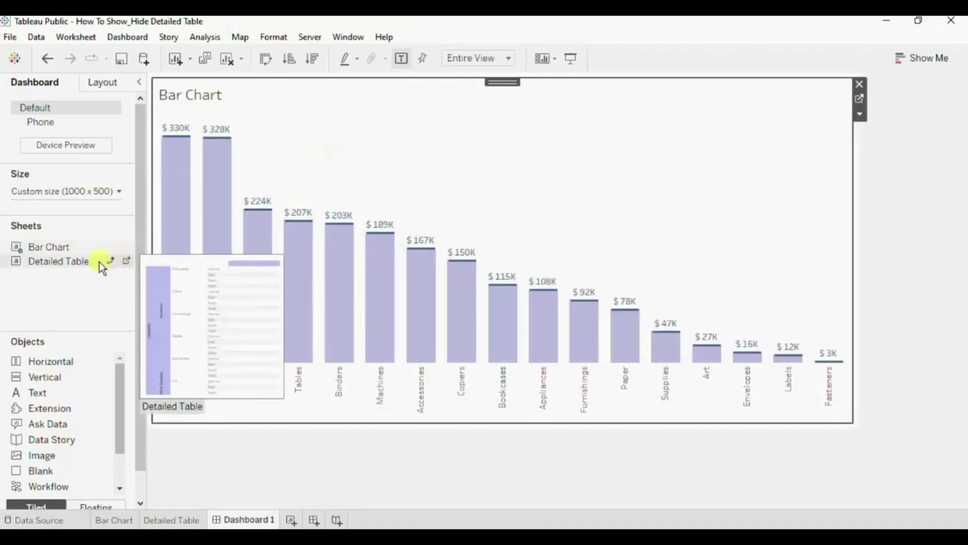
# Add the Detailed Table sheet to the dashboard as a floating object over the bar chart.
pyautogui.moveTo(47, 266)
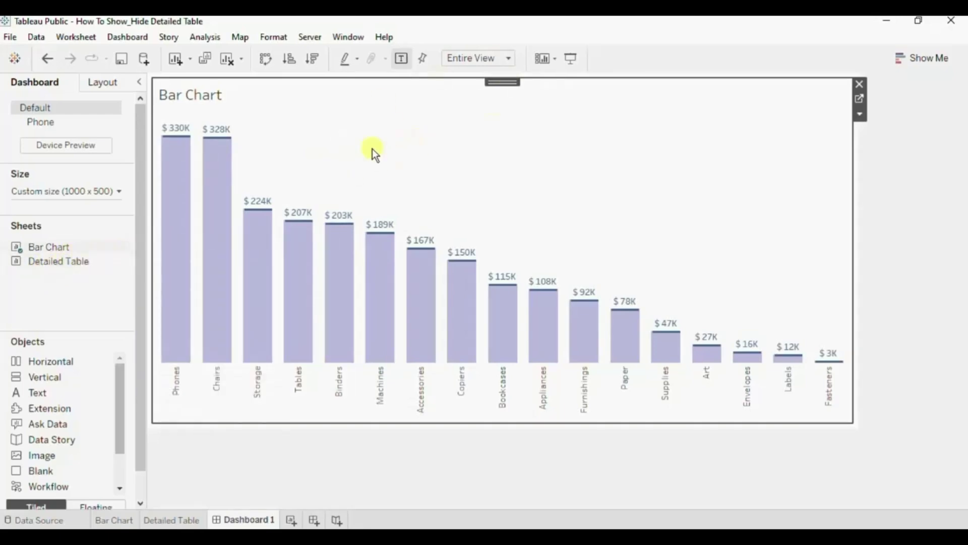
pyautogui.click(936, 422)
pyautogui.moveTo(44, 267)
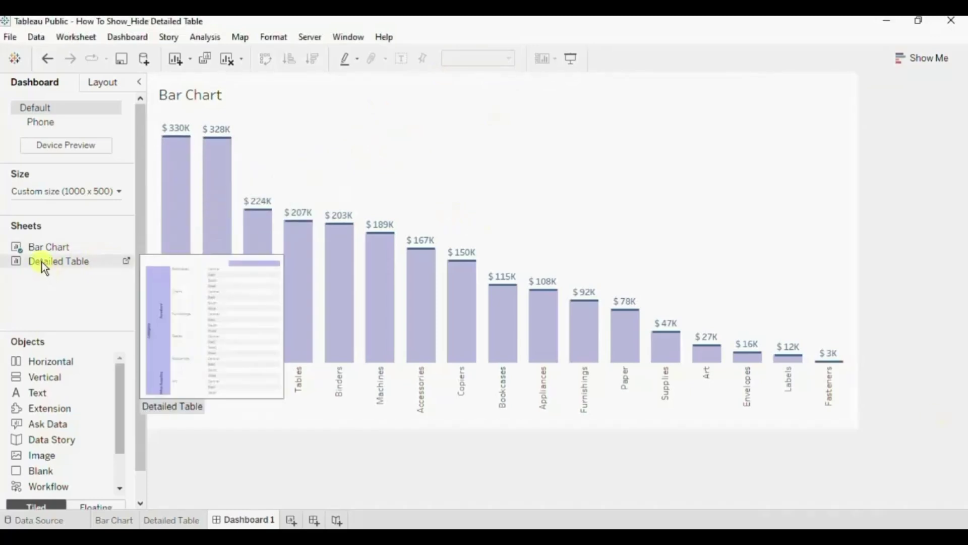
pyautogui.moveTo(42, 262); pyautogui.dragTo(307, 124)
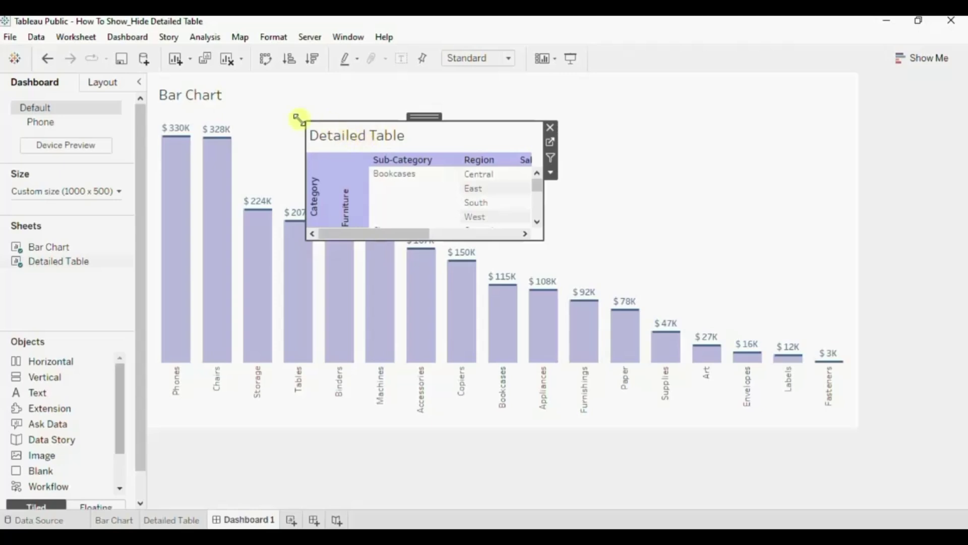
# Match the floating Detailed Table's size to the bar chart by setting width 984 and height 484.
pyautogui.click(252, 102)
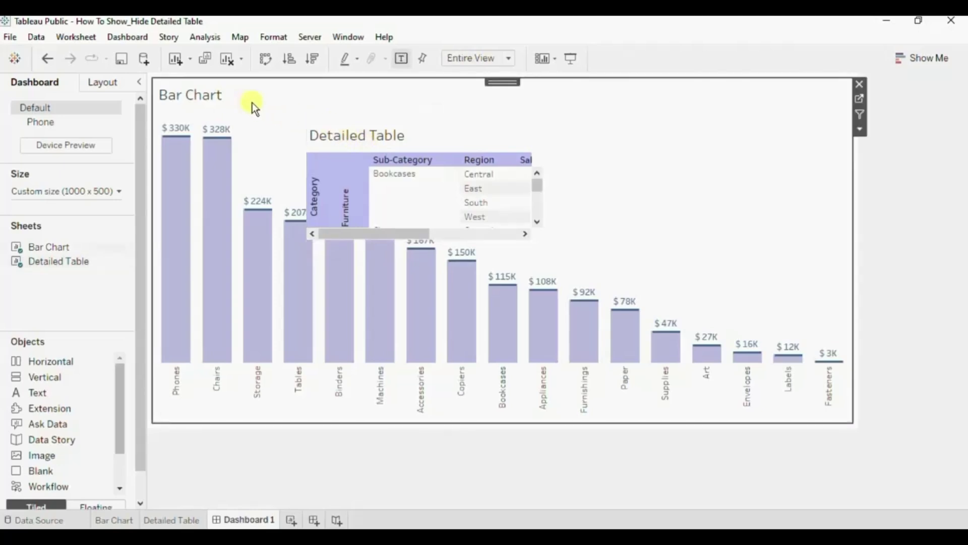
pyautogui.click(100, 89)
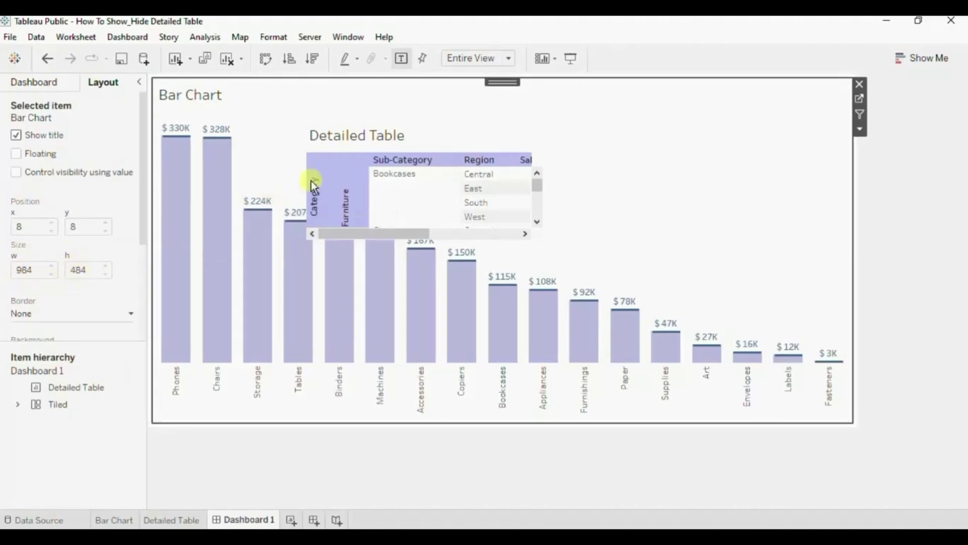
pyautogui.click(368, 138)
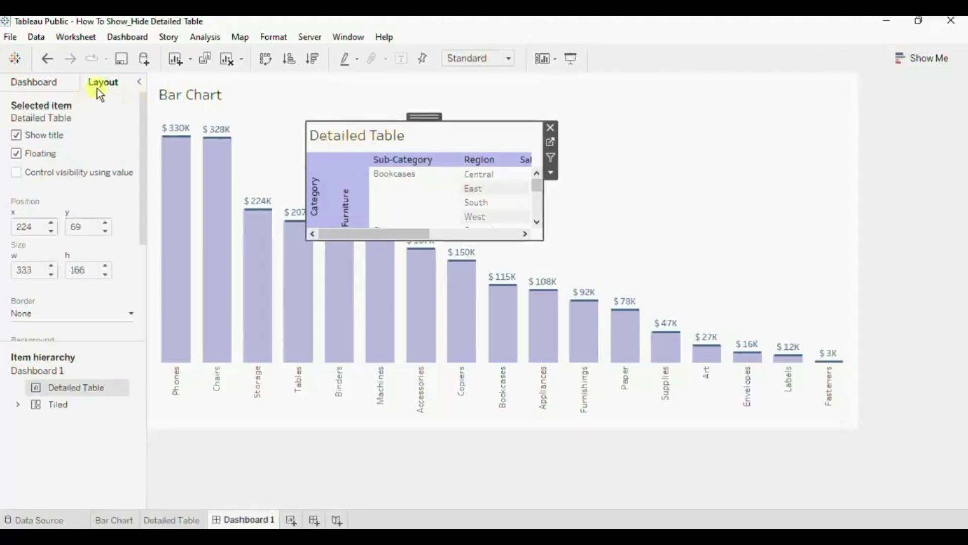
pyautogui.click(24, 270)
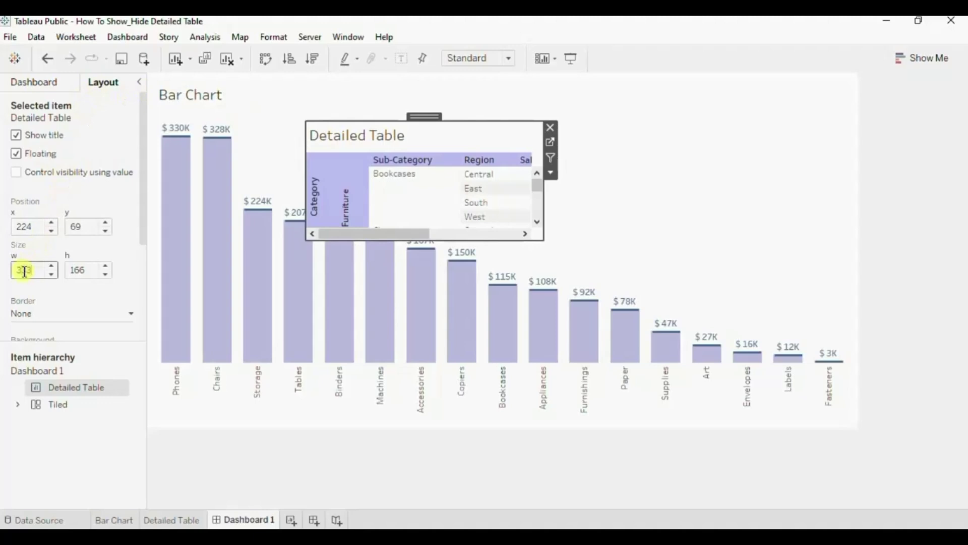
pyautogui.press('BackSpace')
pyautogui.press('BackSpace')
pyautogui.press('BackSpace')
pyautogui.write('984')
pyautogui.click(75, 270)
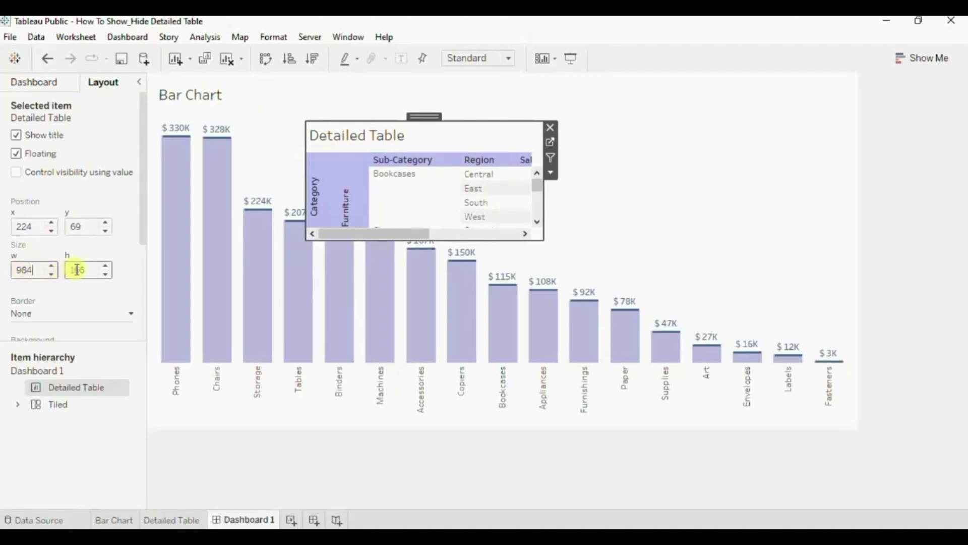
pyautogui.click(76, 270)
pyautogui.press('BackSpace')
pyautogui.press('BackSpace')
pyautogui.press('BackSpace')
pyautogui.write('404')
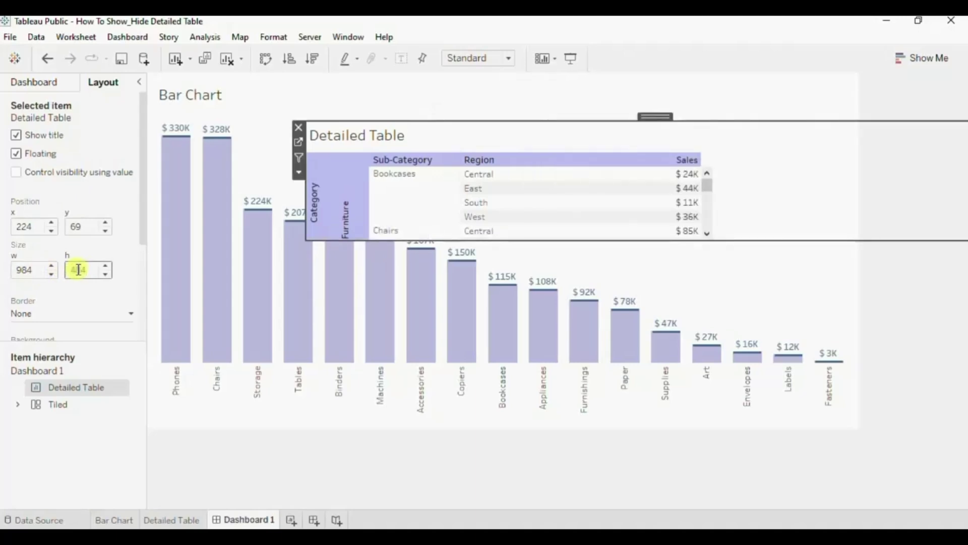
pyautogui.press('Return')
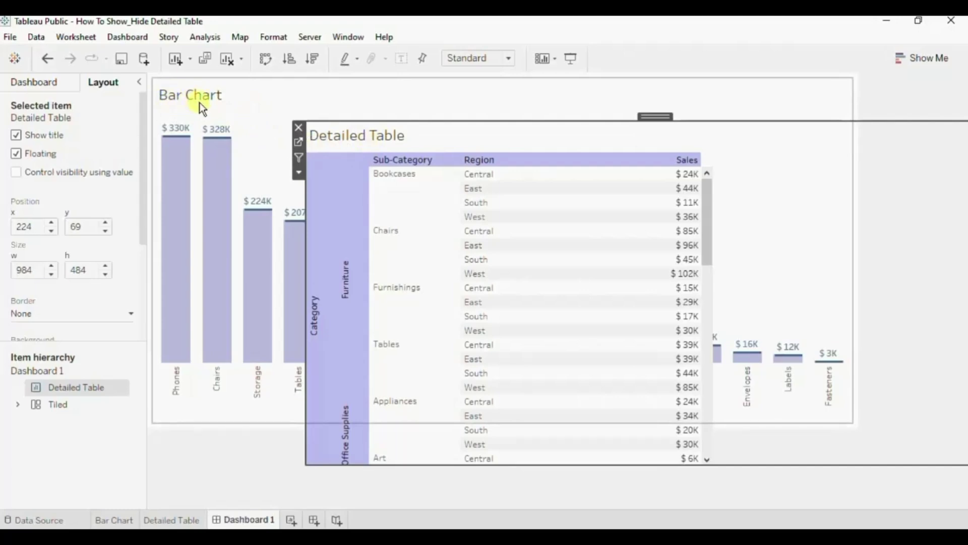
# Align the floating Detailed Table with the bar chart by setting its position to x 8 and y 8.
pyautogui.click(283, 104)
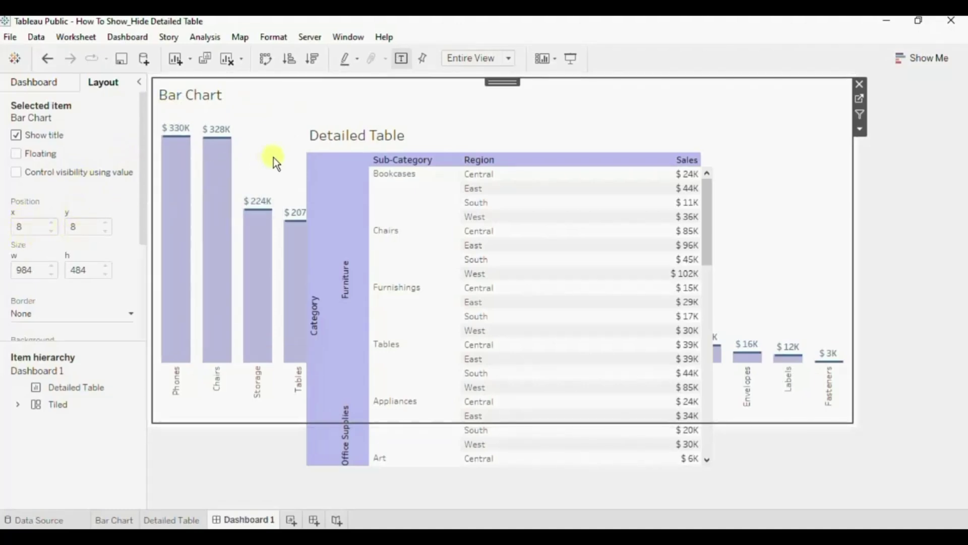
pyautogui.click(346, 141)
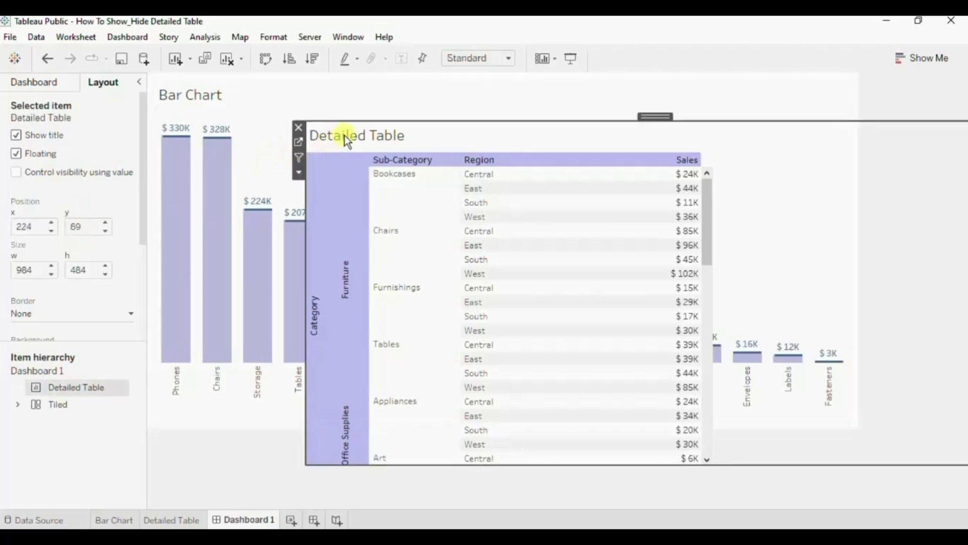
pyautogui.click(22, 227)
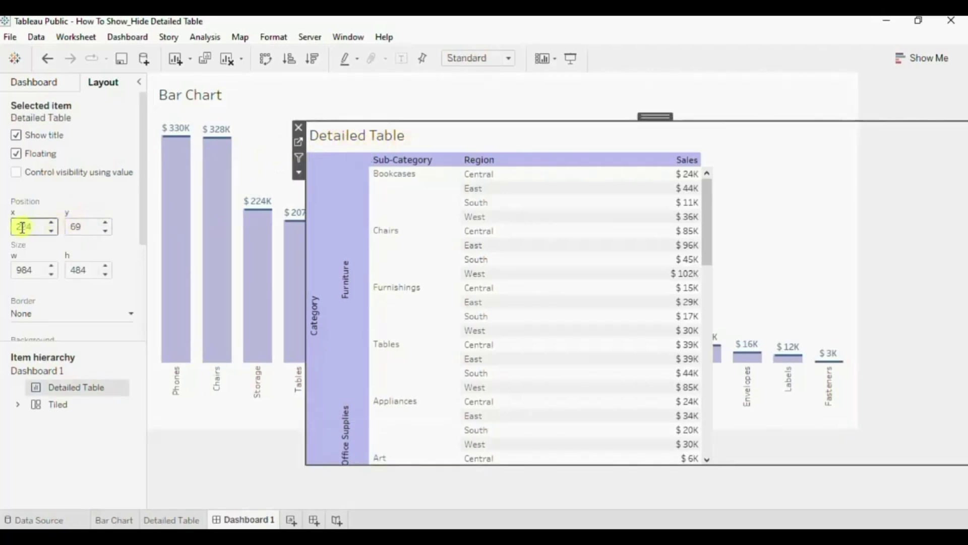
pyautogui.write('8')
pyautogui.click(78, 227)
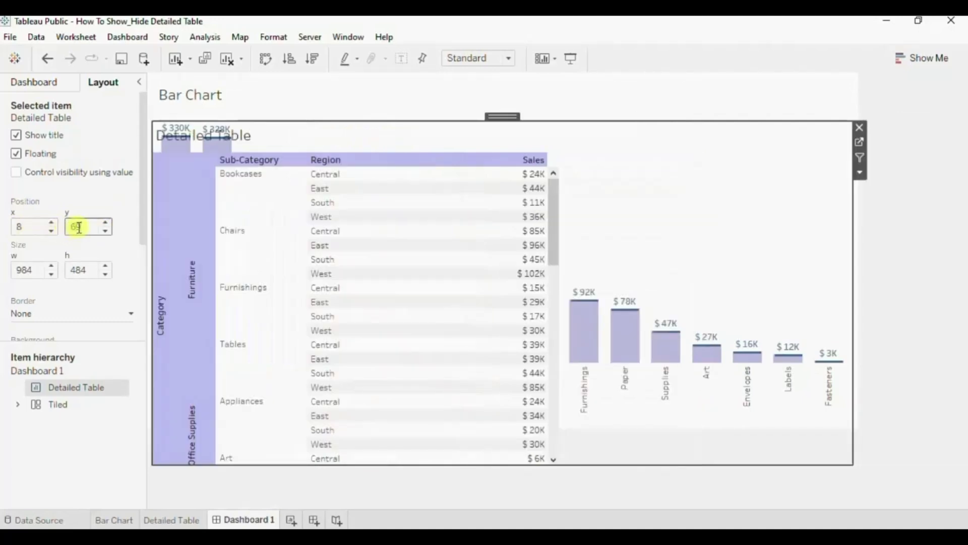
pyautogui.press('BackSpace')
pyautogui.press('BackSpace')
pyautogui.write('8')
pyautogui.press('Return')
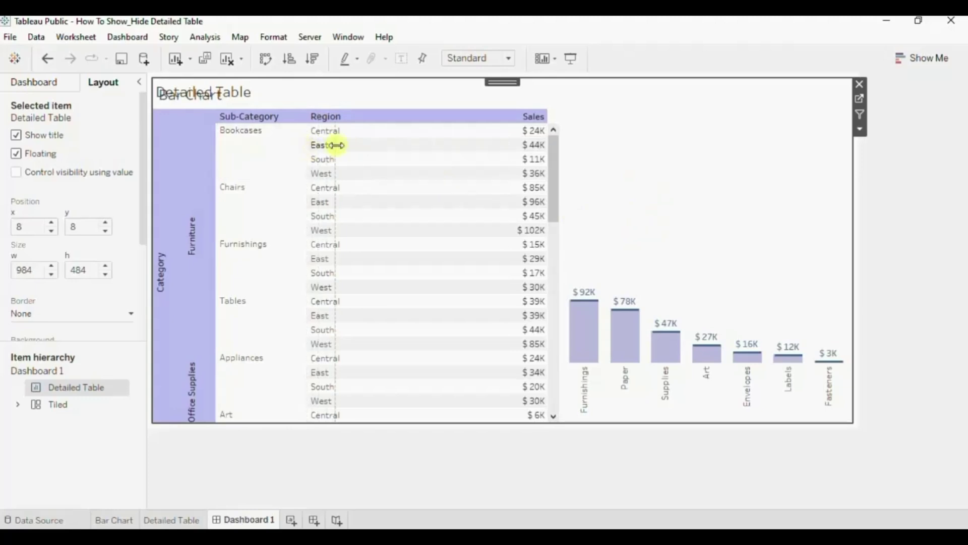
# Widen the Detailed Table's columns until they cover the bar chart, and hide the table's title.
pyautogui.moveTo(342, 145); pyautogui.dragTo(381, 147)
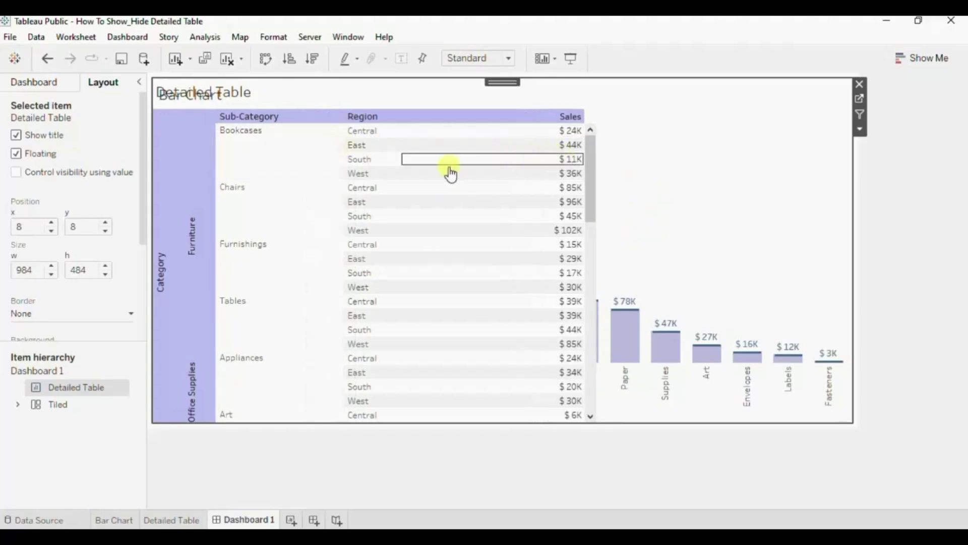
pyautogui.moveTo(399, 158); pyautogui.dragTo(470, 158)
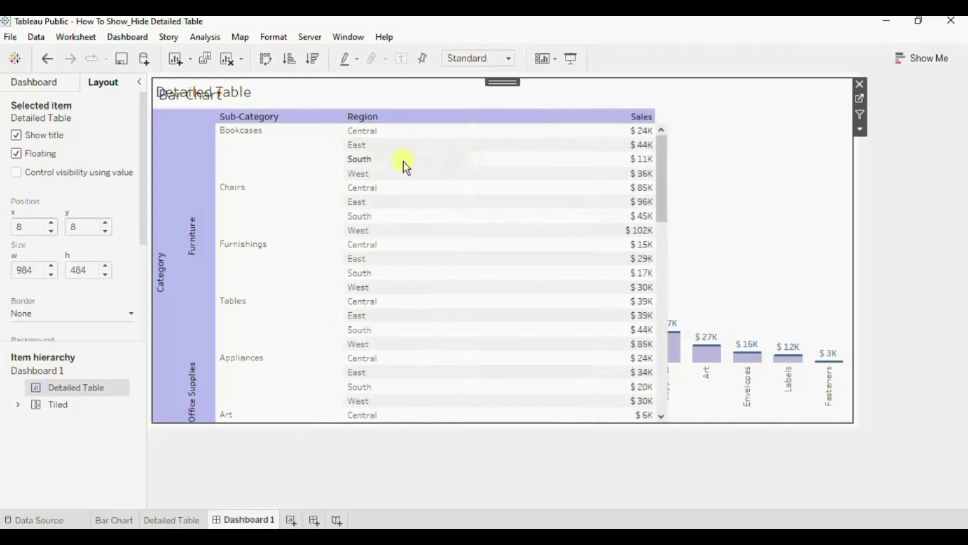
pyautogui.moveTo(346, 160); pyautogui.dragTo(387, 158)
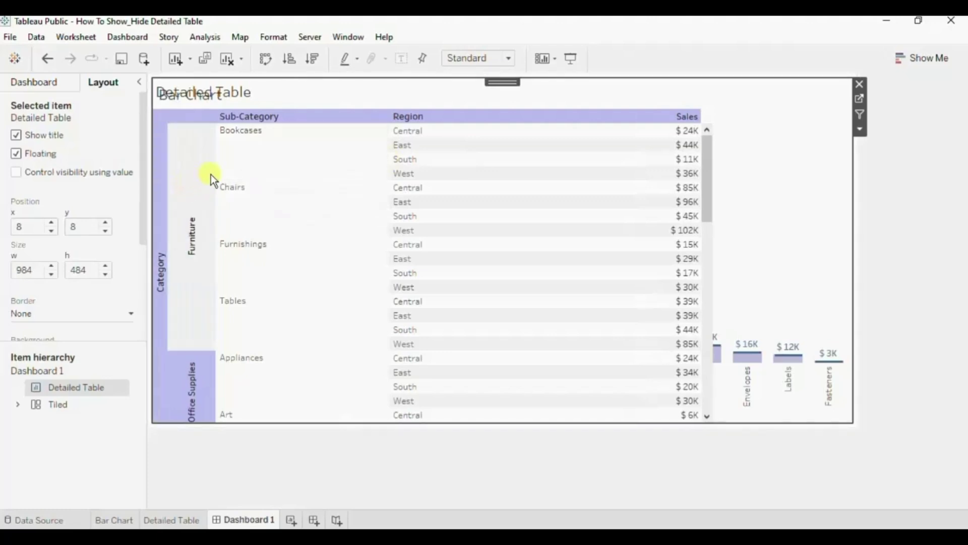
pyautogui.moveTo(220, 173); pyautogui.dragTo(232, 173)
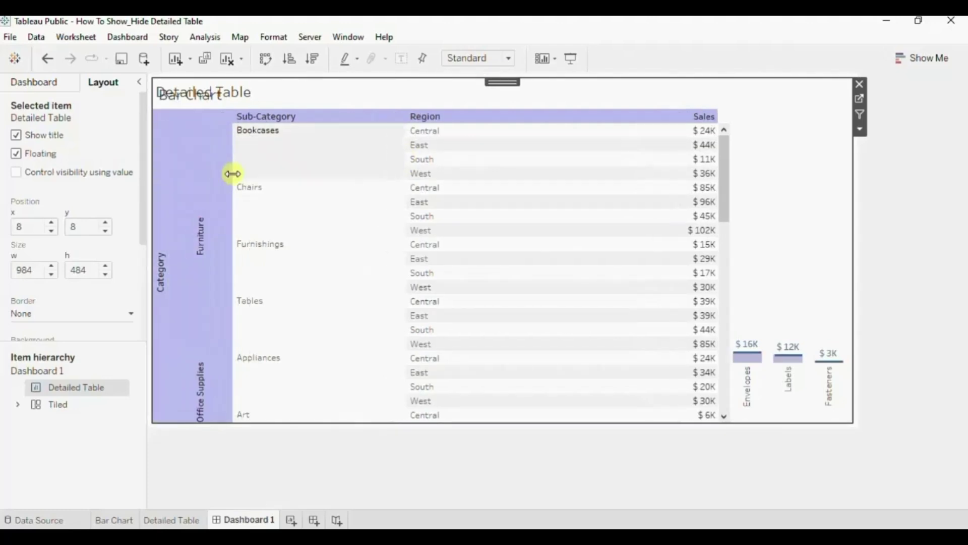
pyautogui.moveTo(446, 160); pyautogui.dragTo(490, 160)
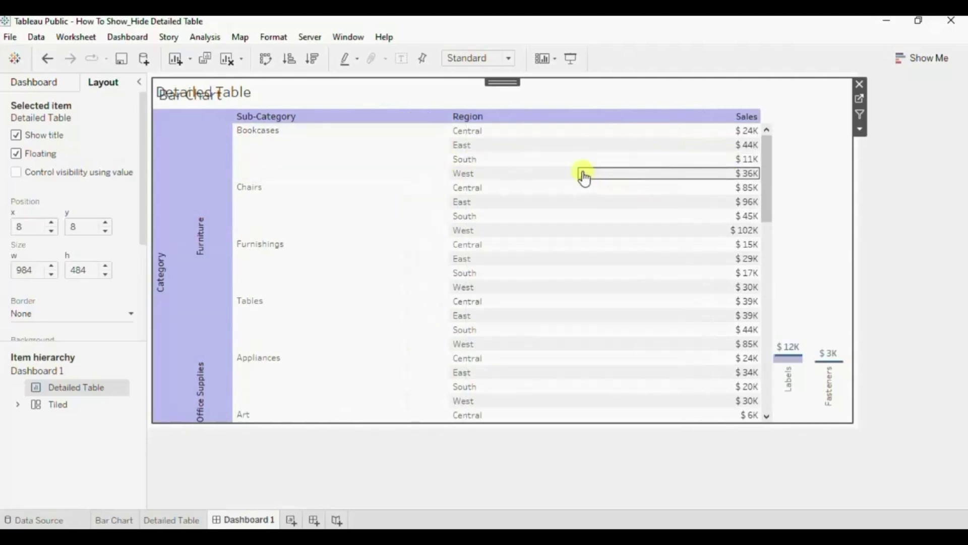
pyautogui.moveTo(577, 170); pyautogui.dragTo(659, 171)
pyautogui.moveTo(659, 171); pyautogui.dragTo(655, 171)
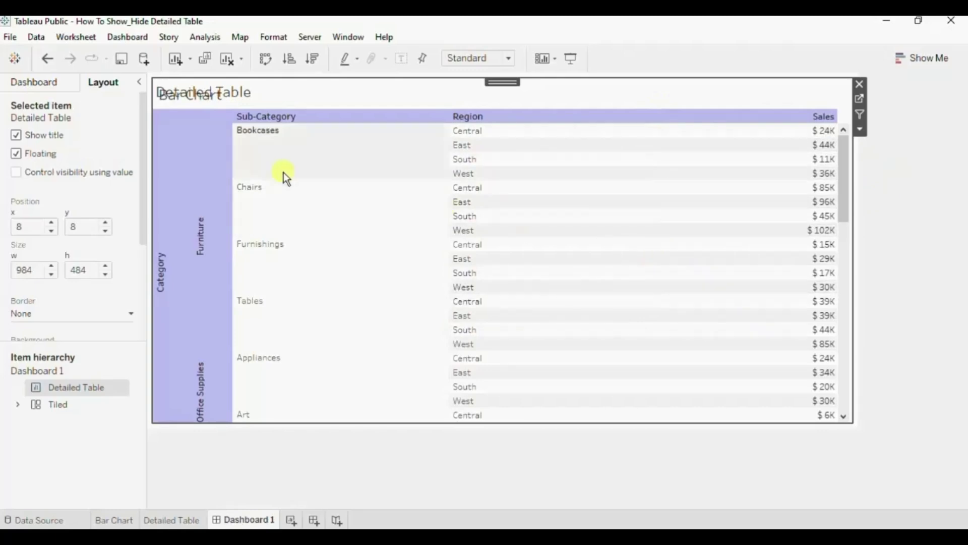
pyautogui.rightClick(205, 96)
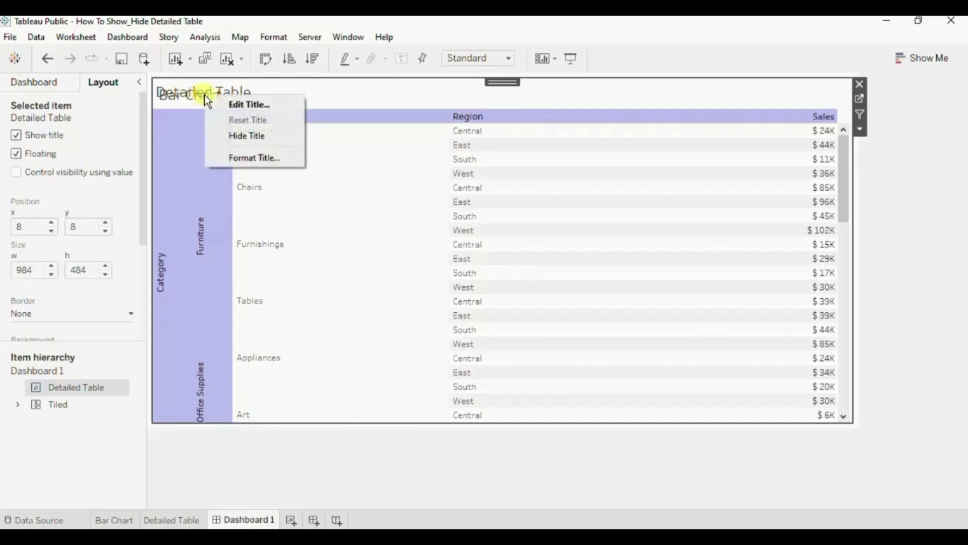
pyautogui.click(237, 135)
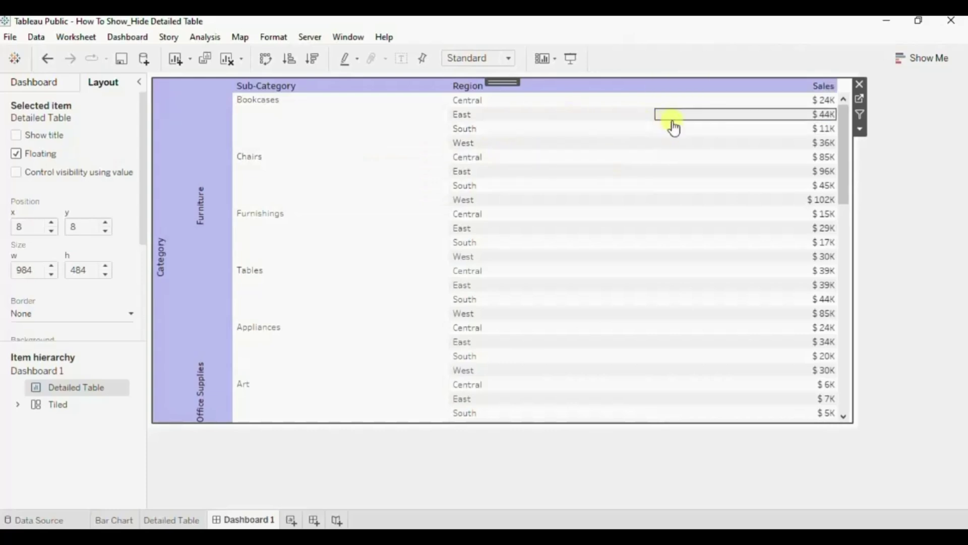
# Add a Show/Hide button for the Detailed Table and place it at the table's upper-right corner, beside the Sales header.
pyautogui.click(860, 128)
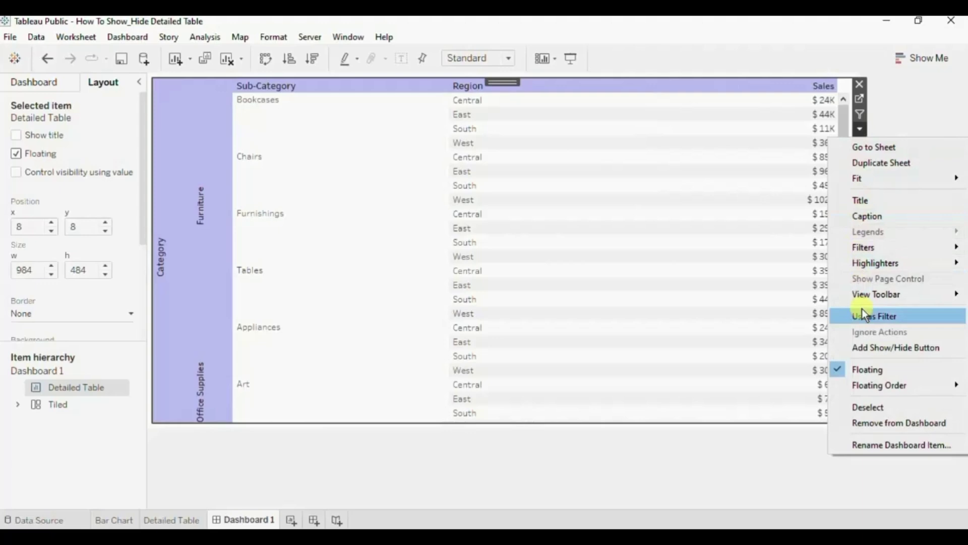
pyautogui.click(861, 347)
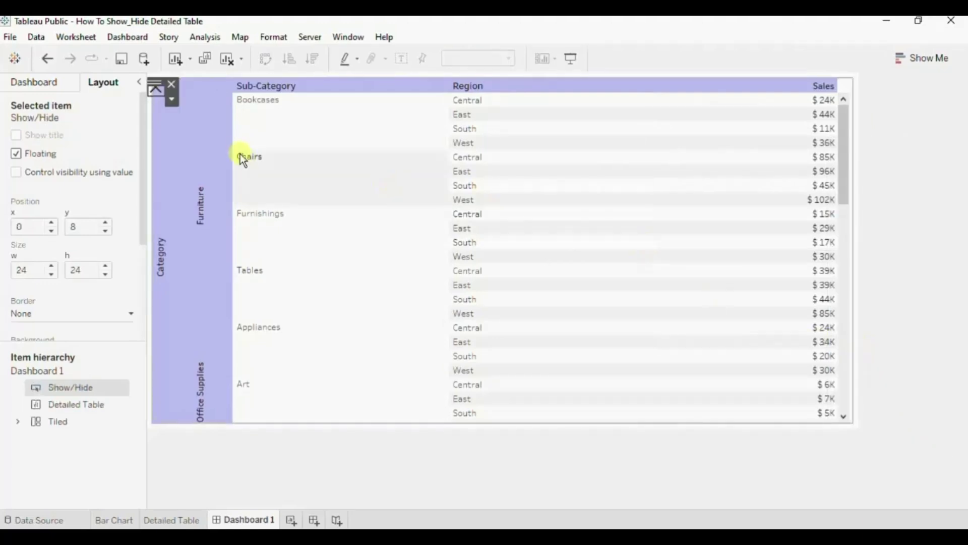
pyautogui.moveTo(154, 83); pyautogui.dragTo(570, 60)
pyautogui.moveTo(704, 82); pyautogui.dragTo(767, 85)
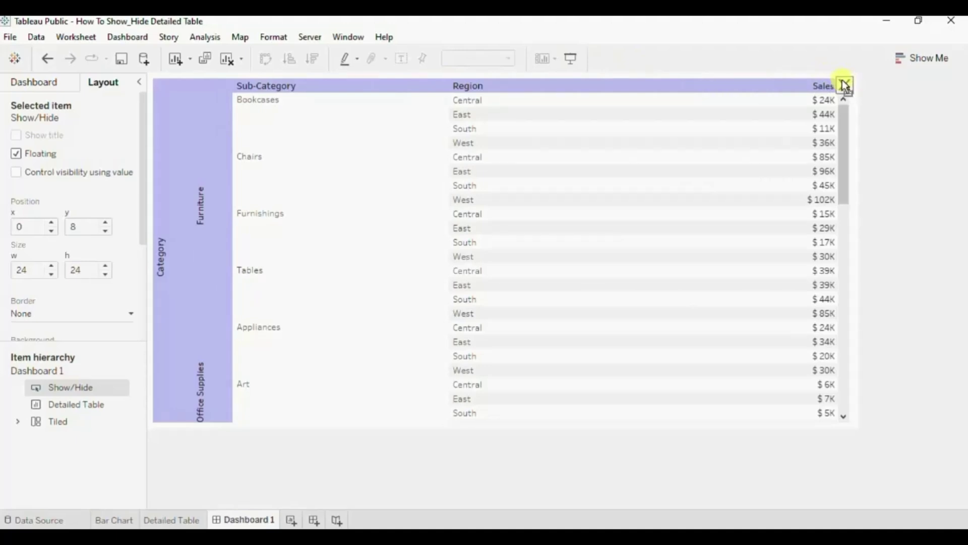
pyautogui.moveTo(846, 87); pyautogui.dragTo(846, 86)
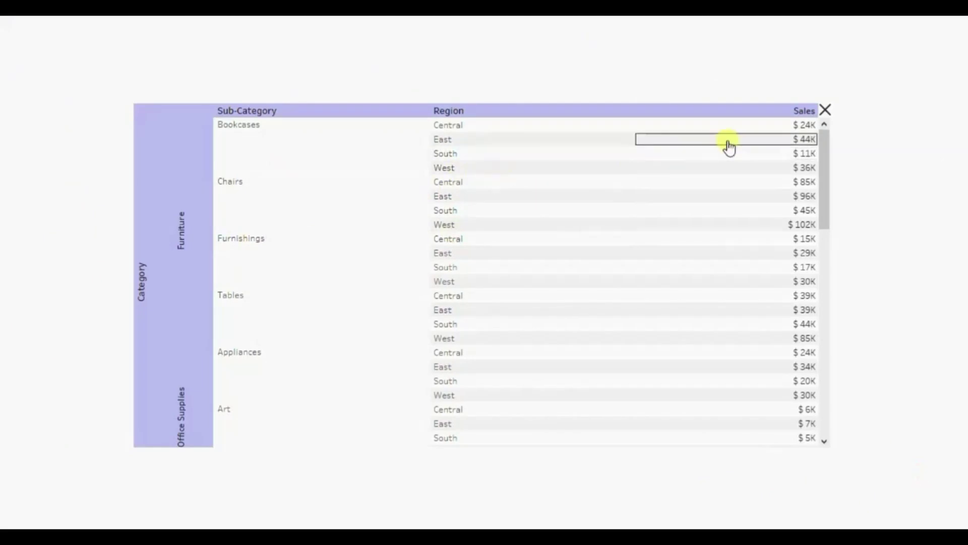
# Test the Show/Hide button in presentation mode by hiding and showing the Detailed Table over the bar chart.
pyautogui.moveTo(816, 116)
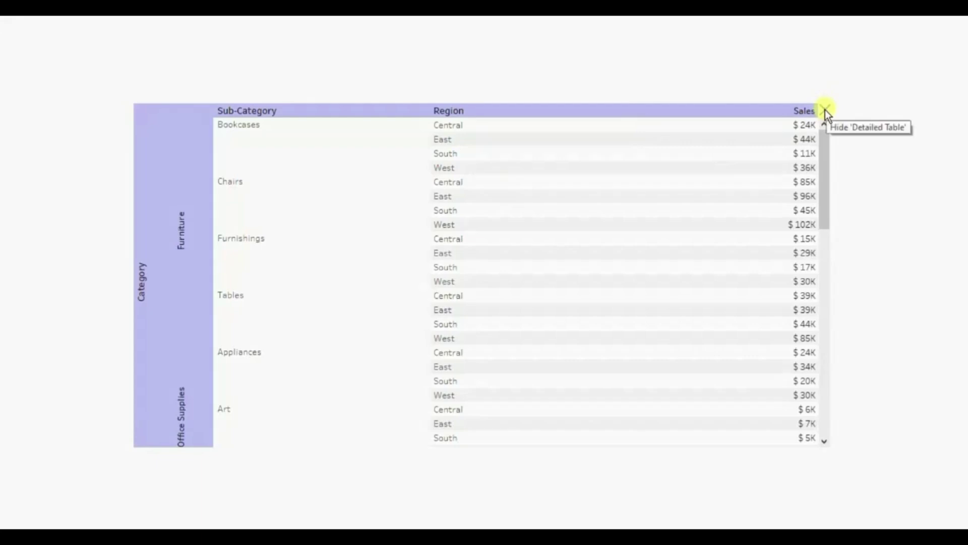
pyautogui.click(825, 110)
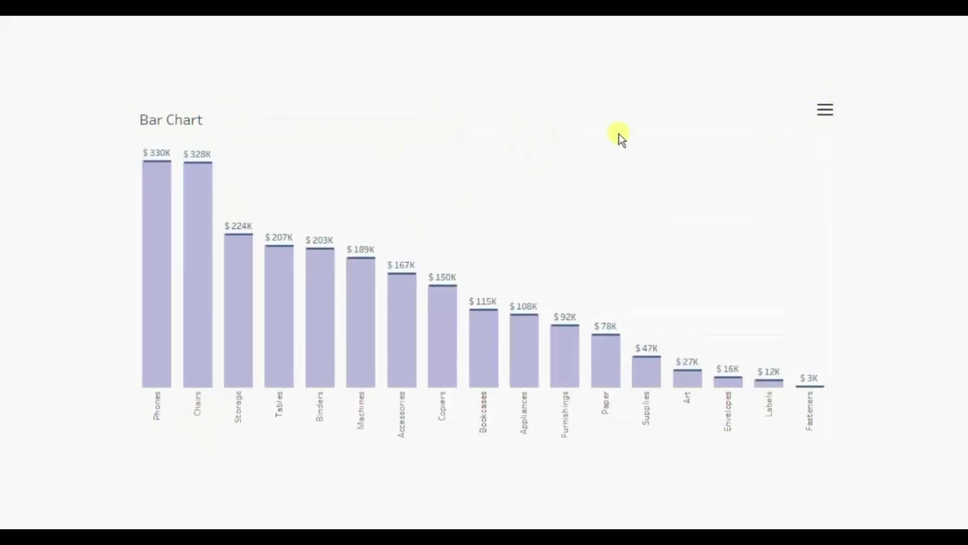
pyautogui.click(830, 108)
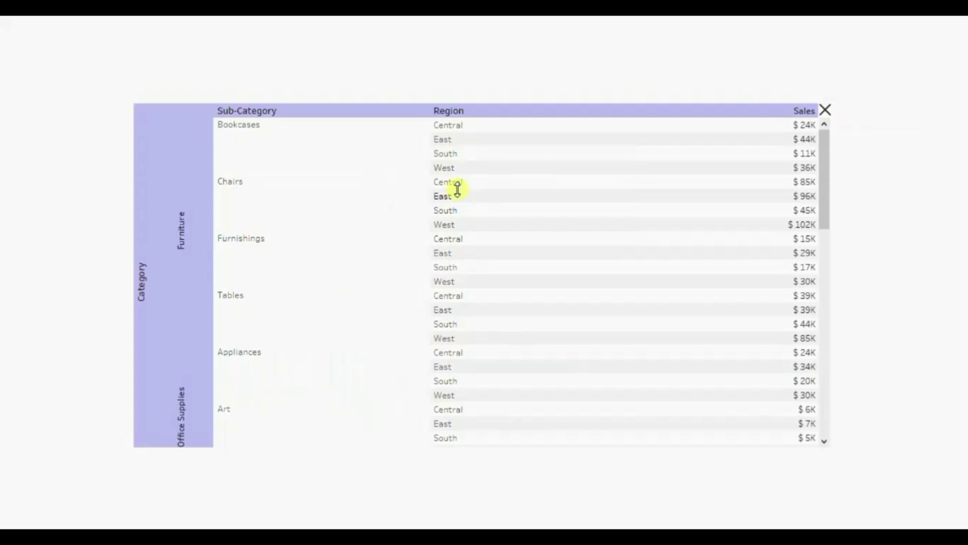
pyautogui.click(826, 111)
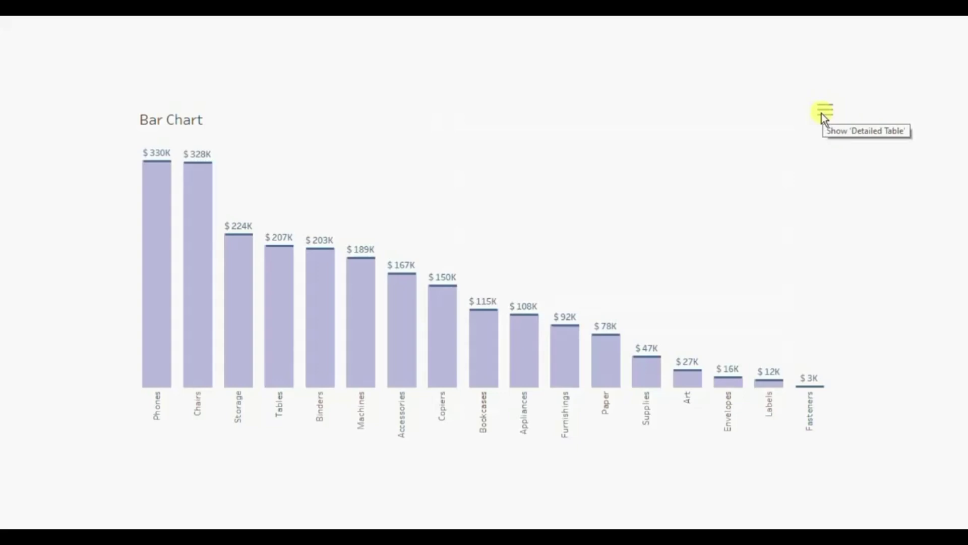
pyautogui.click(822, 113)
pyautogui.click(821, 112)
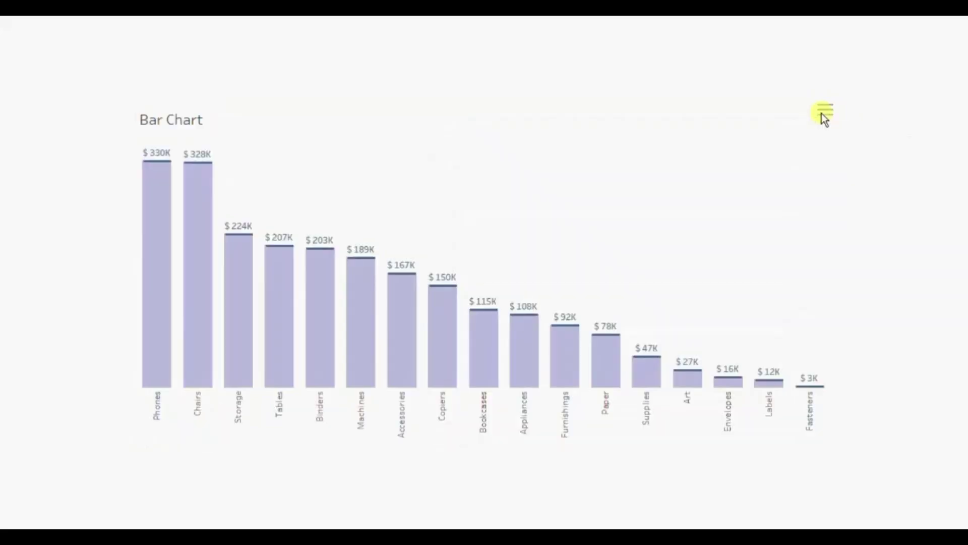
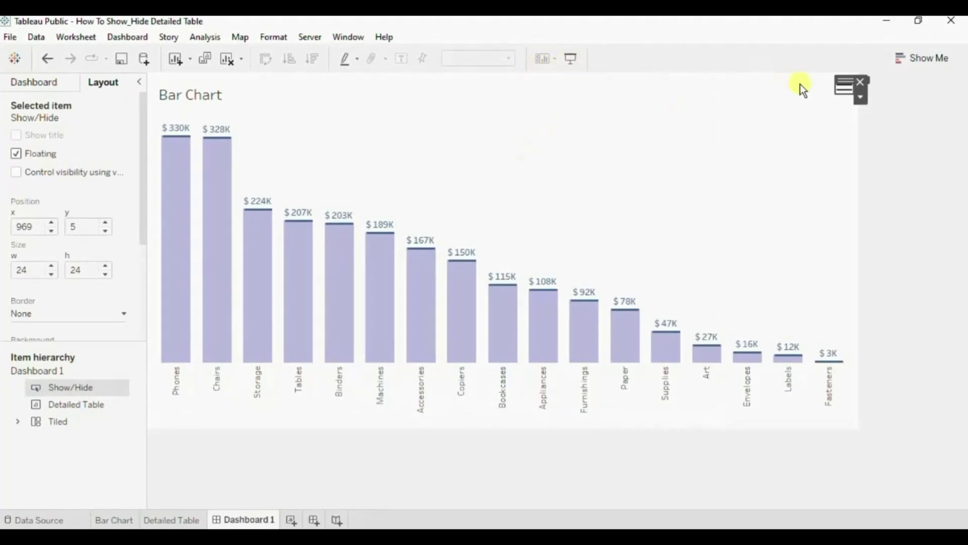
# Edit the Show/Hide button to use the image table.png when the Detailed Table is hidden, and deselect the button.
pyautogui.click(862, 98)
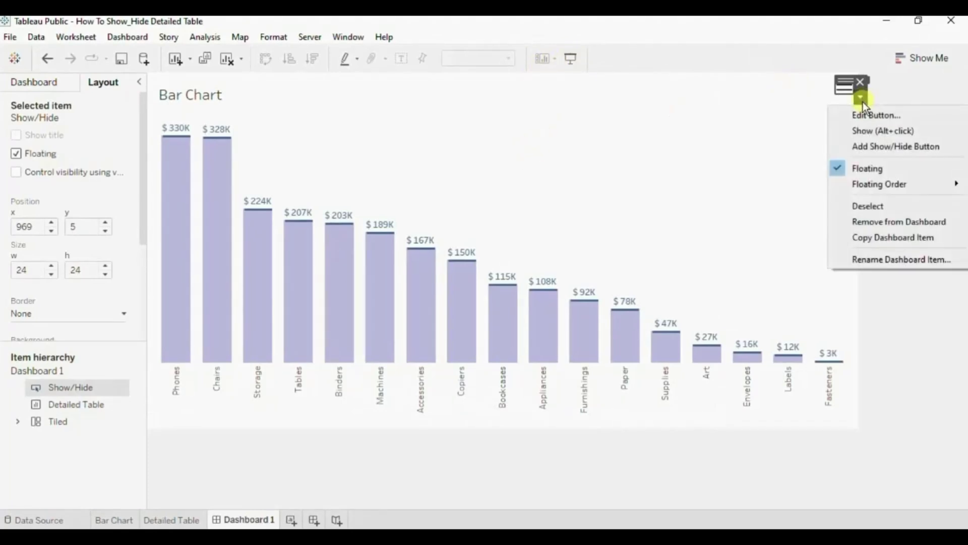
pyautogui.click(876, 118)
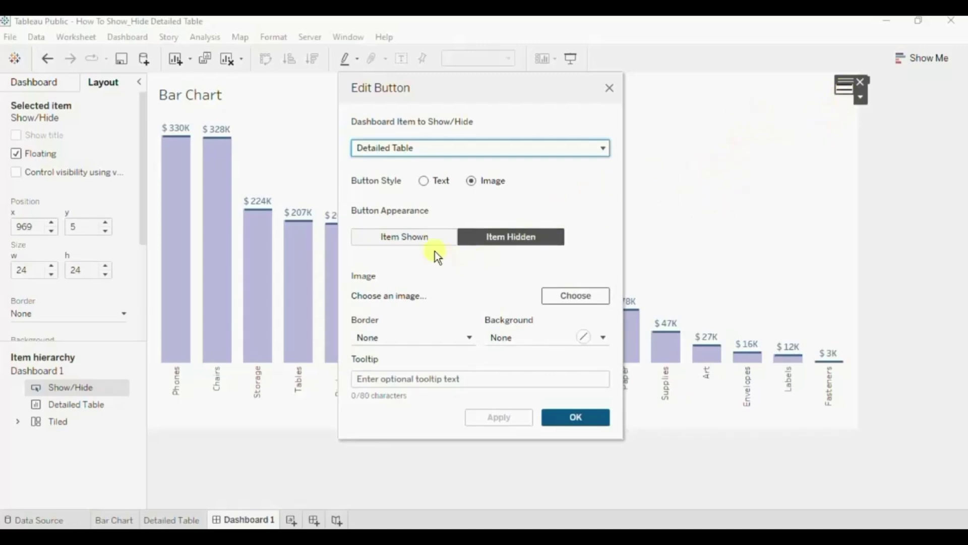
pyautogui.click(485, 236)
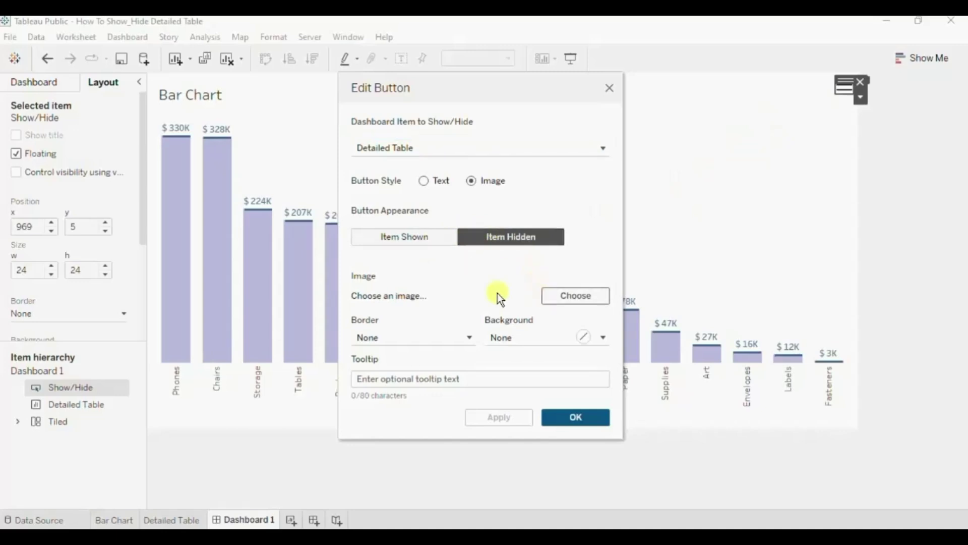
pyautogui.click(559, 295)
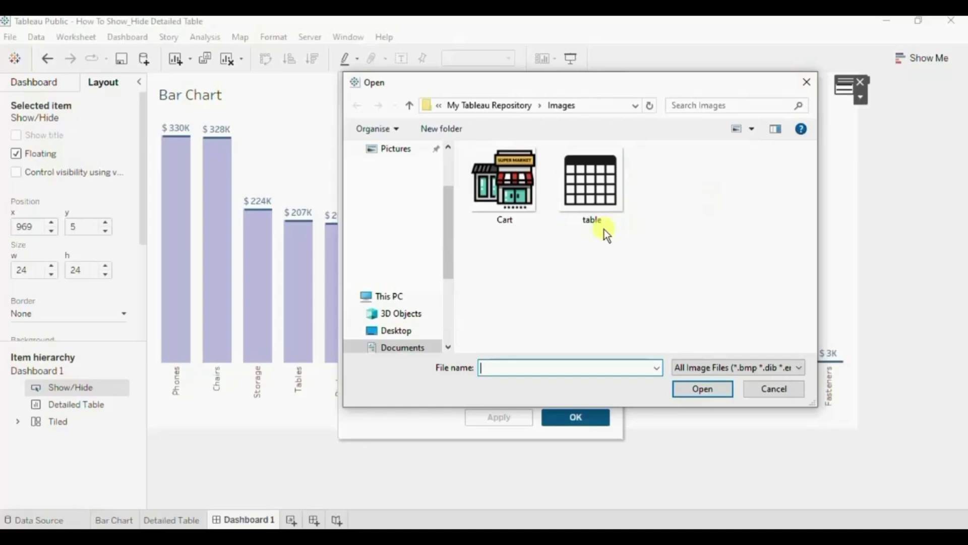
pyautogui.click(594, 185)
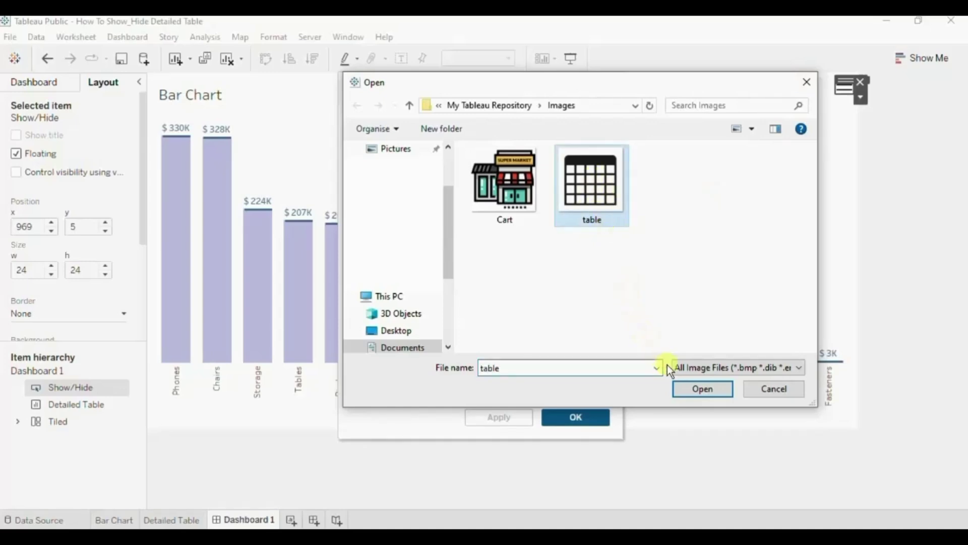
pyautogui.click(680, 385)
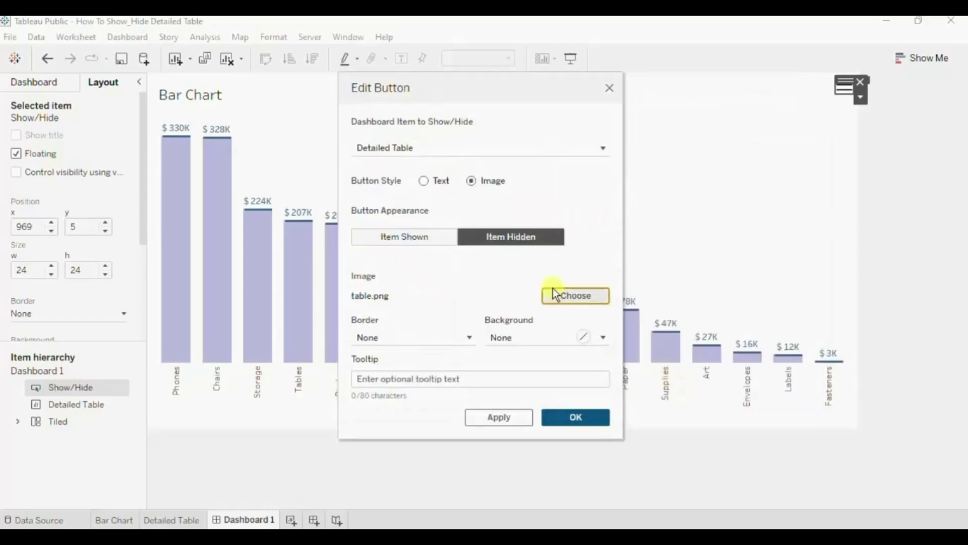
pyautogui.click(569, 417)
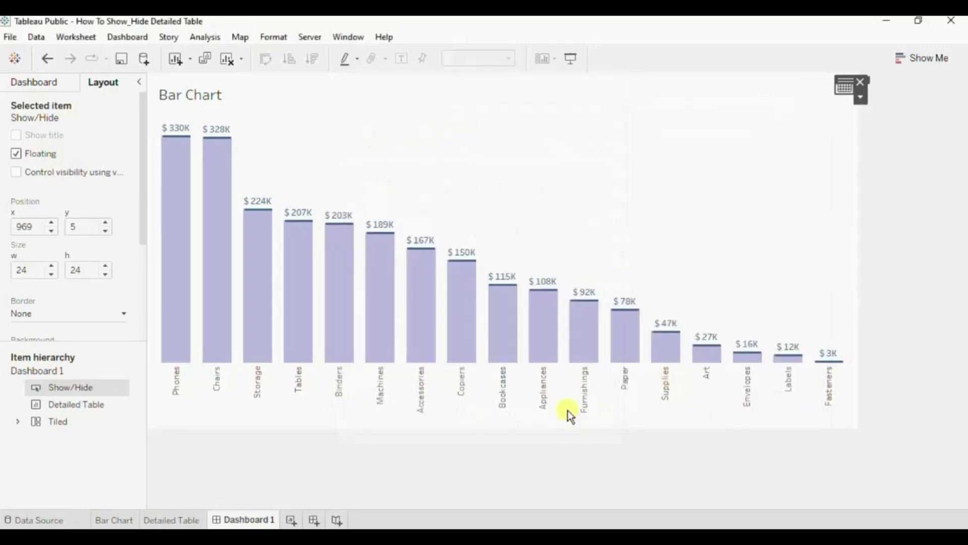
pyautogui.click(783, 132)
pyautogui.click(875, 130)
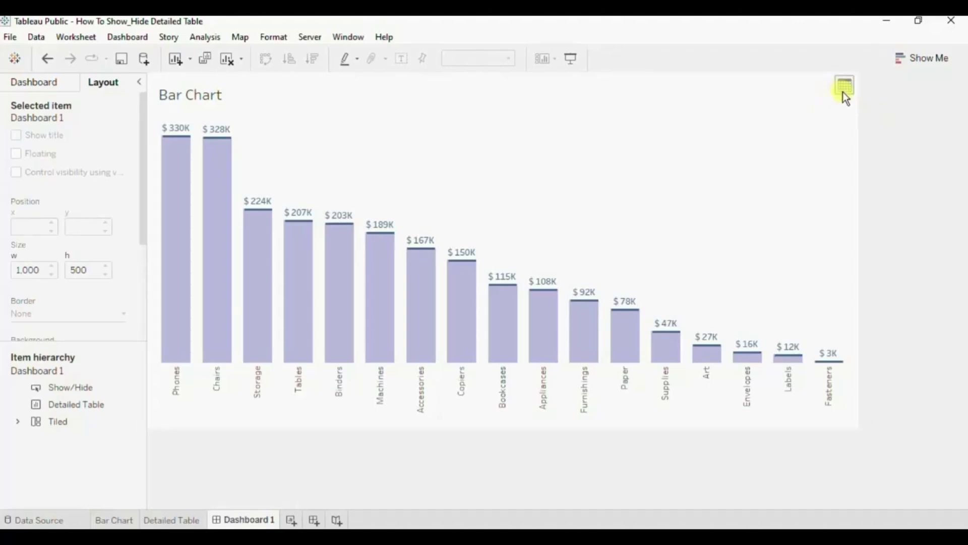
# Preview the dashboard in presentation mode and test the table-icon button by showing and hiding the Detailed Table.
pyautogui.click(572, 59)
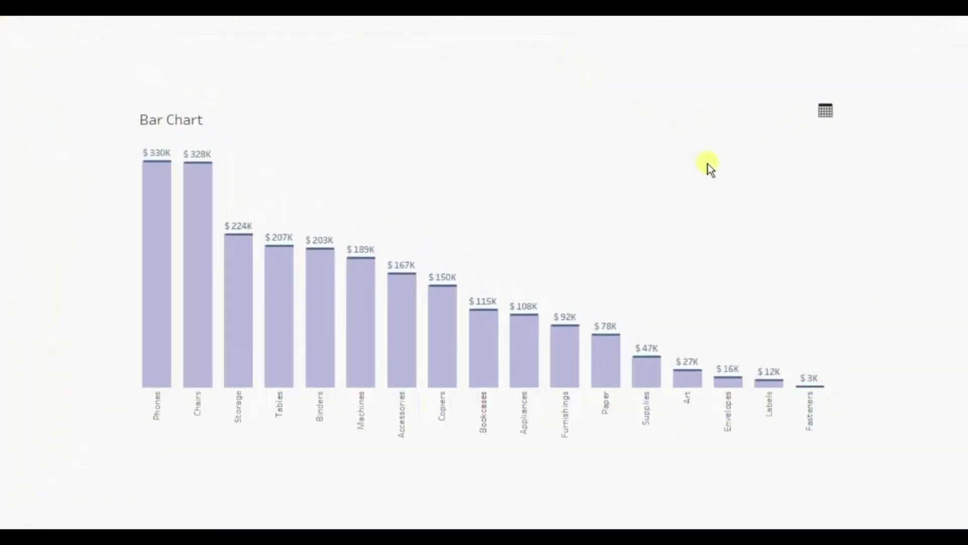
pyautogui.click(825, 112)
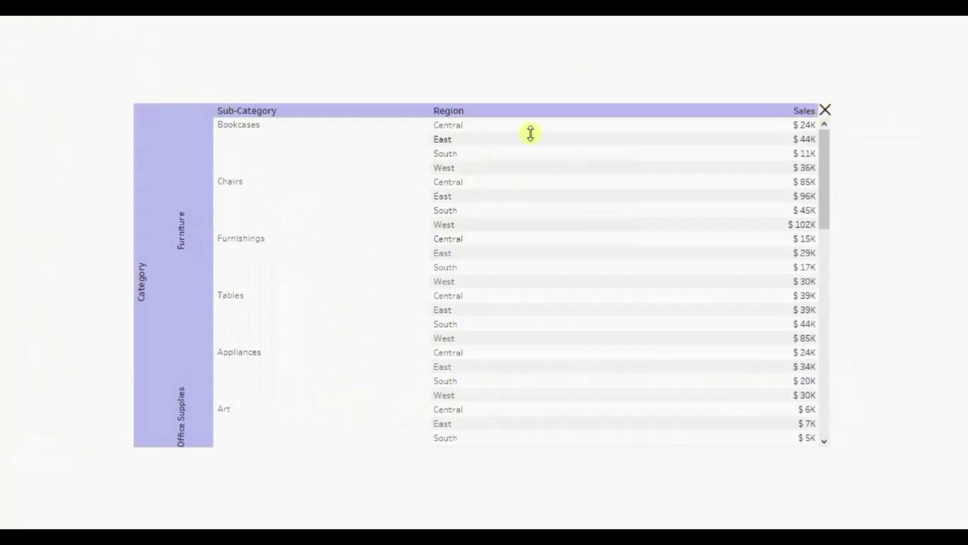
pyautogui.click(826, 111)
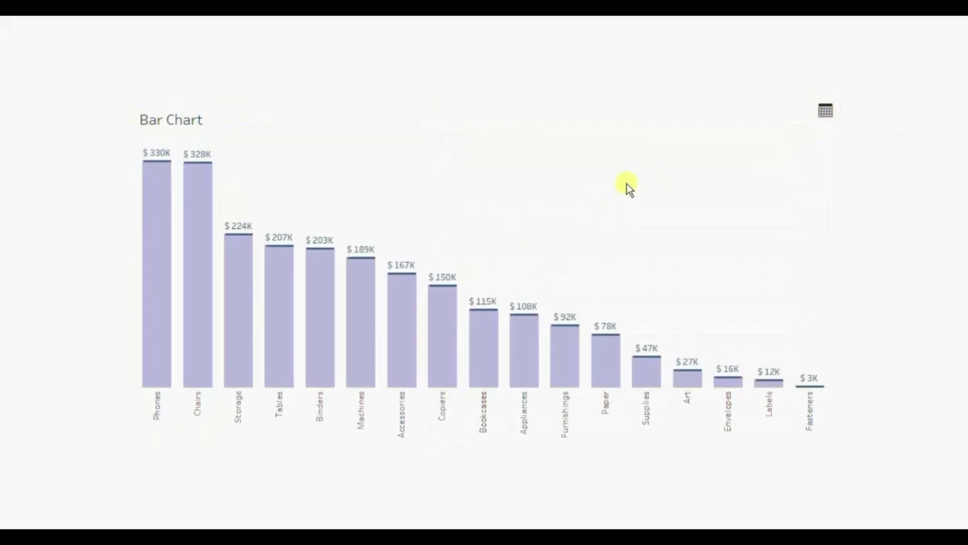
pyautogui.press('Escape')
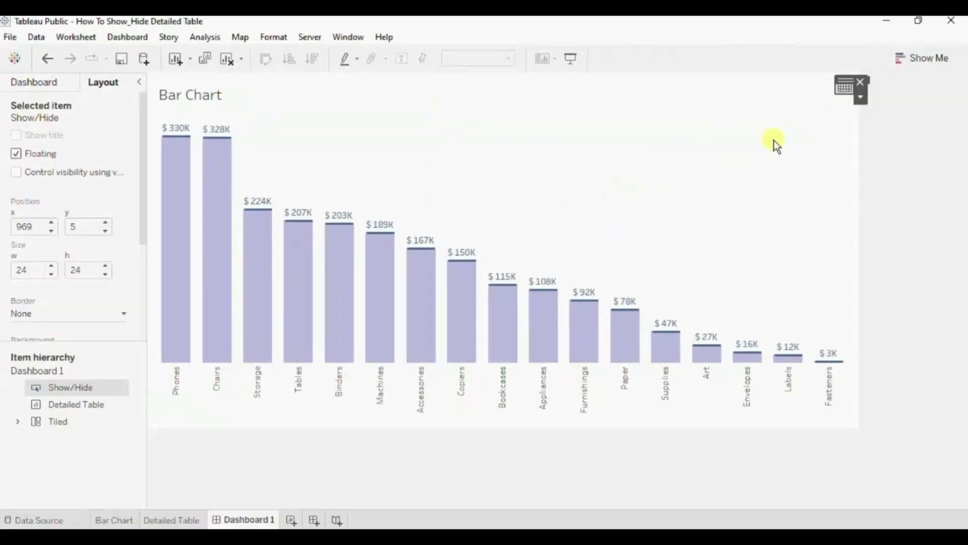
# Change the Show/Hide button's style to Text and title its Item Hidden state "Show Text Table".
pyautogui.click(860, 97)
pyautogui.click(573, 173)
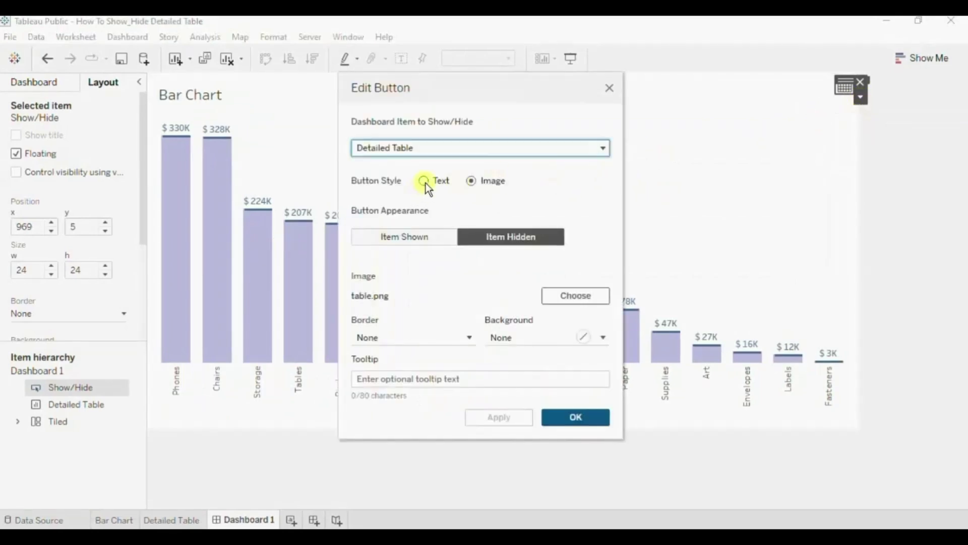
pyautogui.click(425, 181)
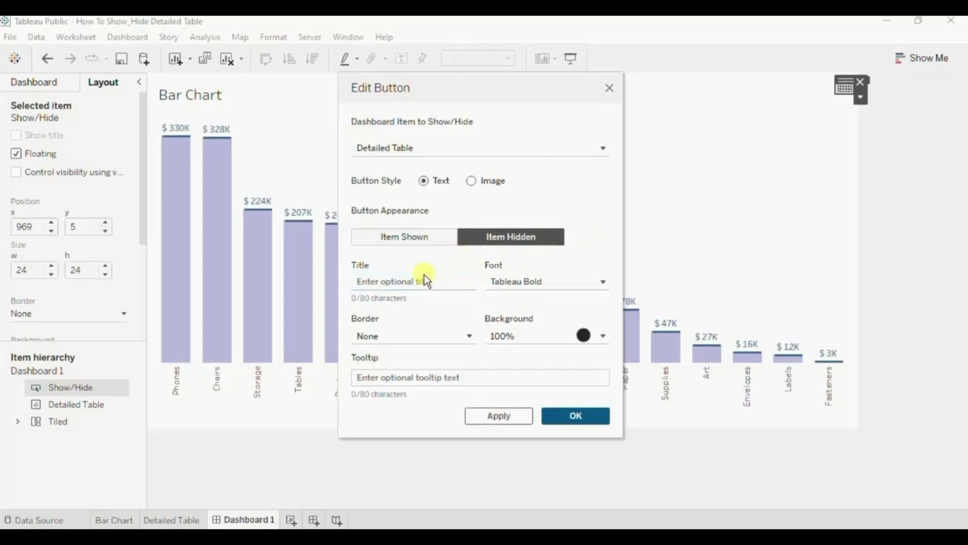
pyautogui.click(403, 281)
pyautogui.write('Sh')
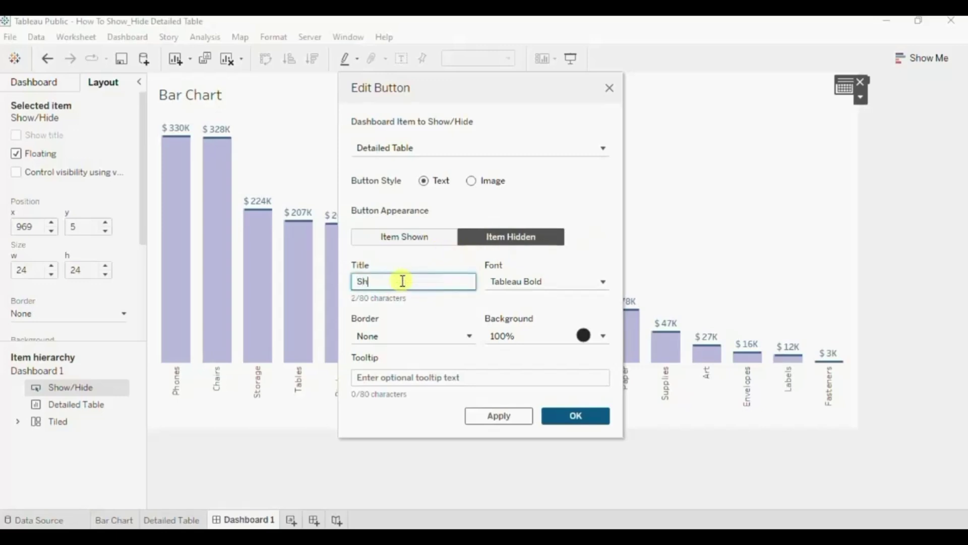
pyautogui.write('ow Text Table')
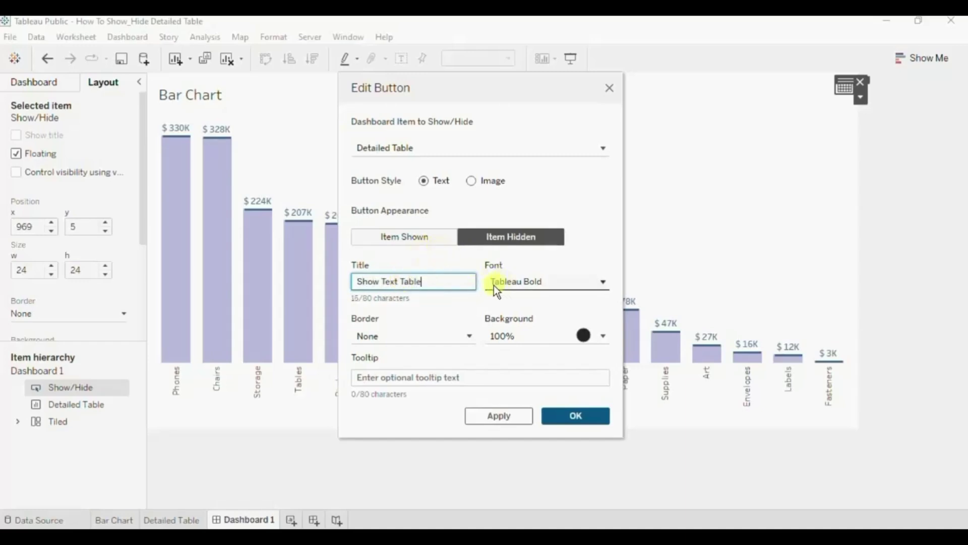
pyautogui.click(532, 288)
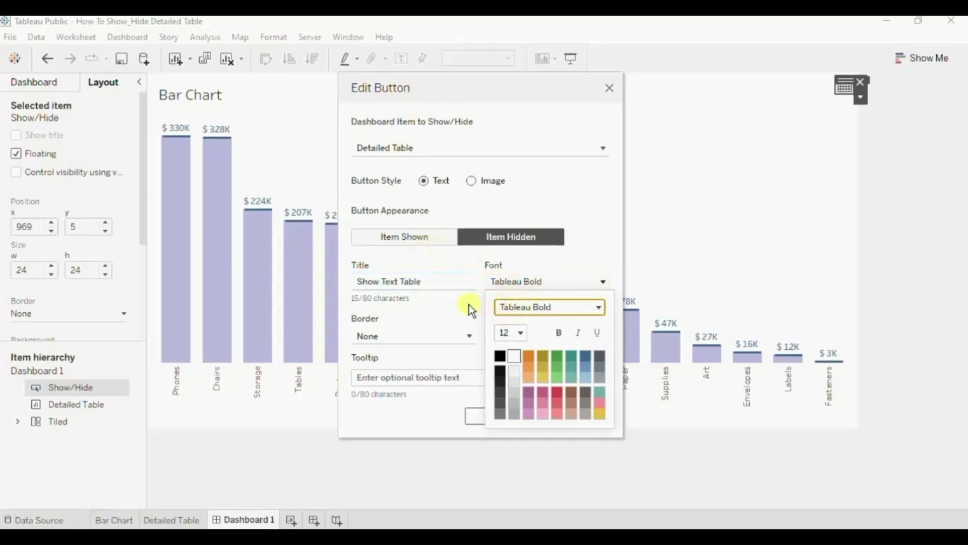
pyautogui.click(457, 264)
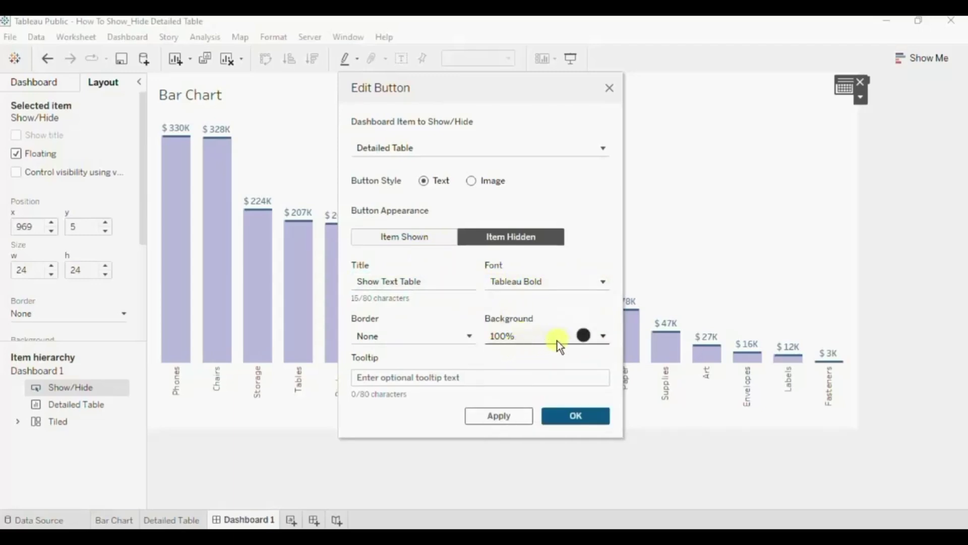
pyautogui.click(581, 338)
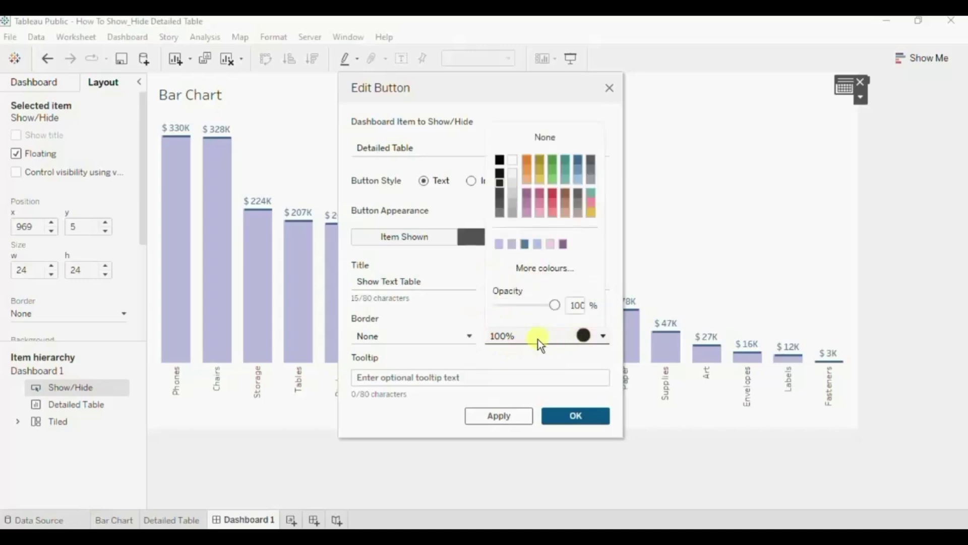
pyautogui.click(468, 255)
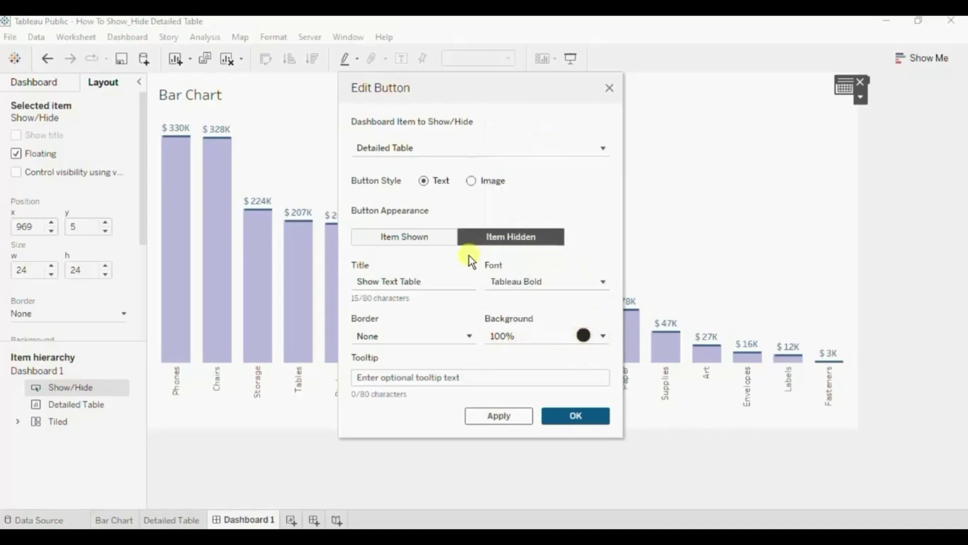
# Set the tooltip for the button's Item Hidden state to "Click to show text table".
pyautogui.click(368, 378)
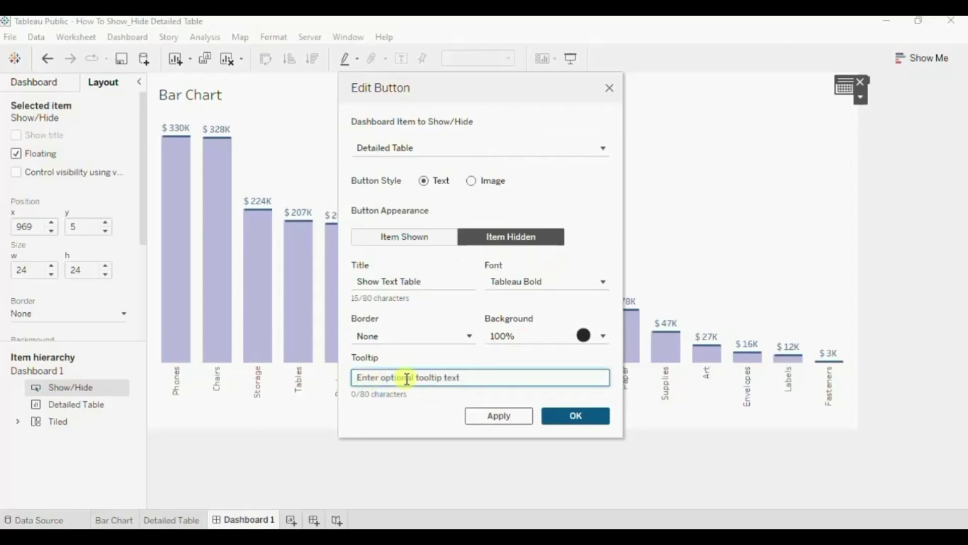
pyautogui.write('Click t')
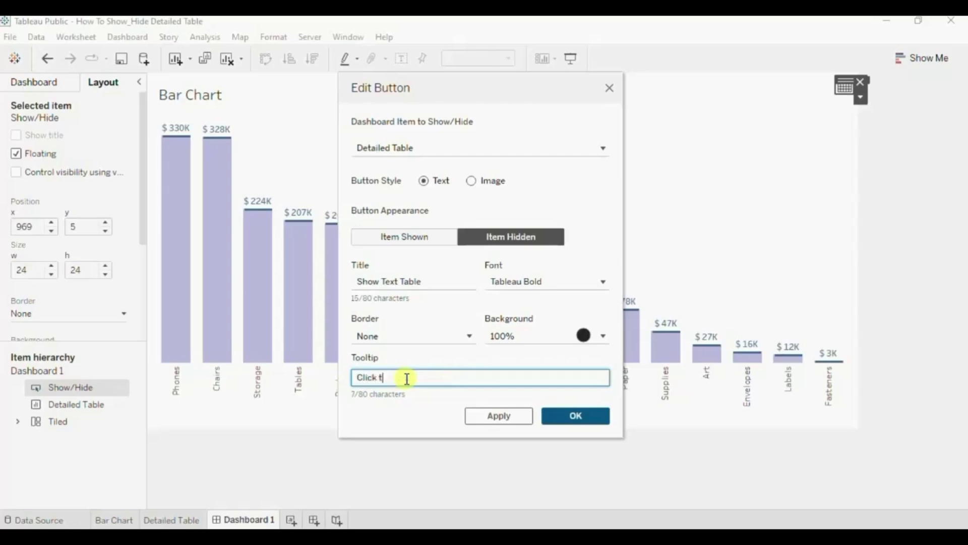
pyautogui.write('o show text table')
# Title the button's Item Shown state "Hide Text Table", keeping the Tableau Bold font.
pyautogui.click(384, 236)
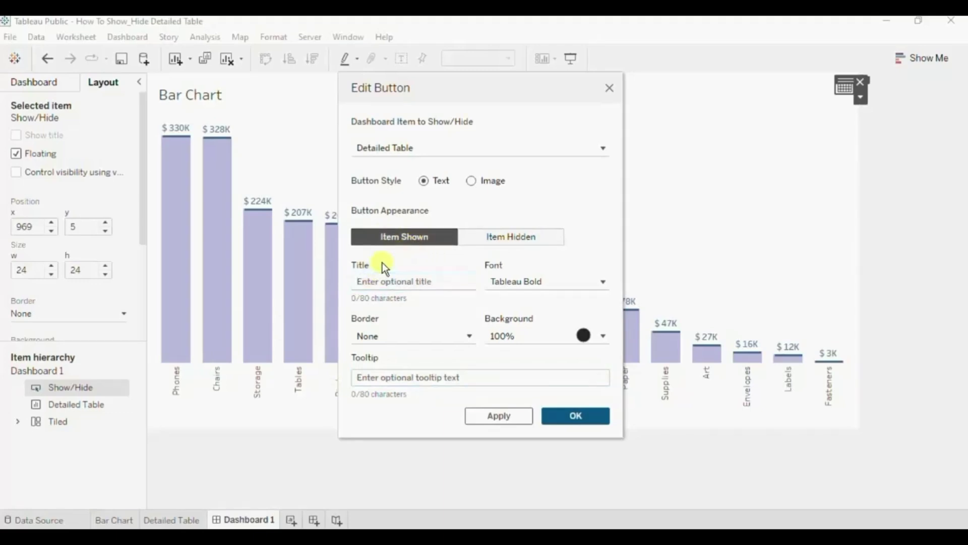
pyautogui.click(377, 281)
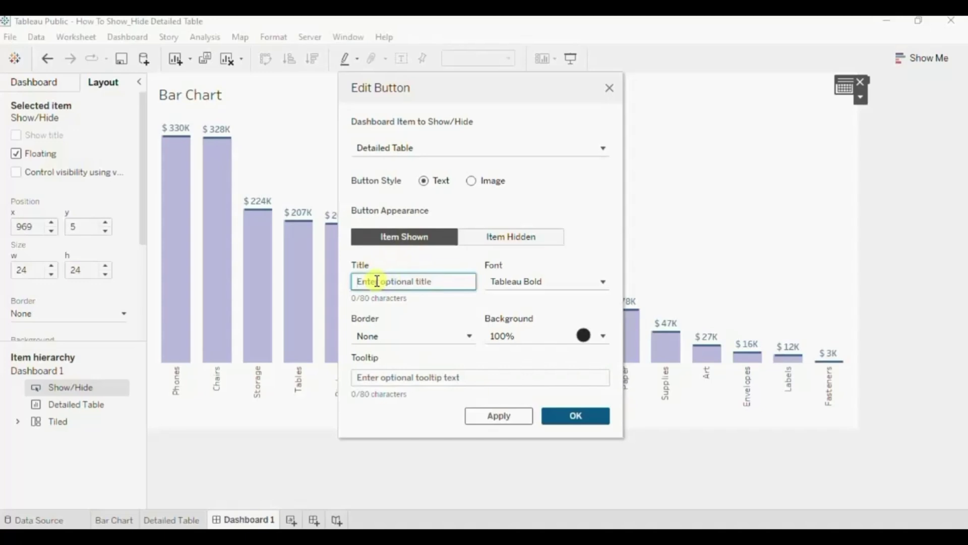
pyautogui.write('Hide Text T')
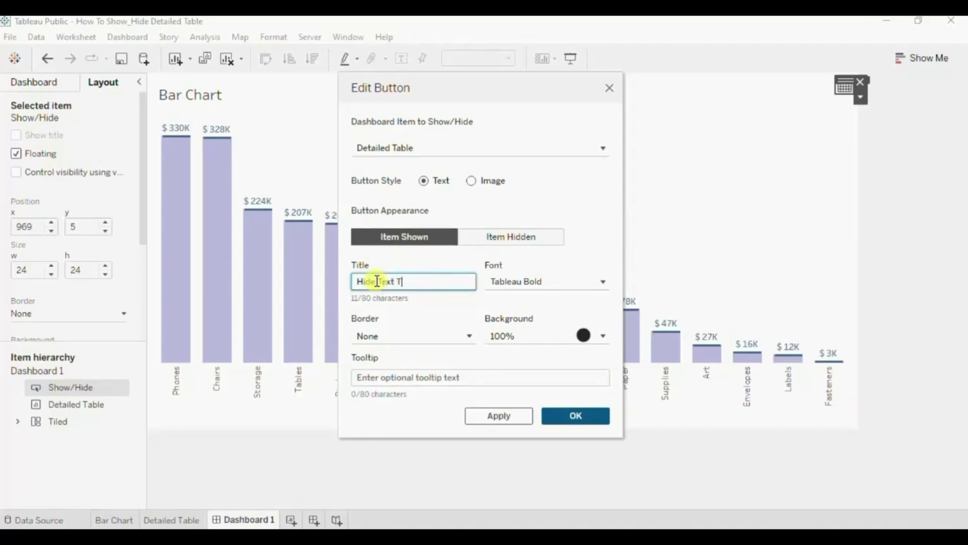
pyautogui.write('able')
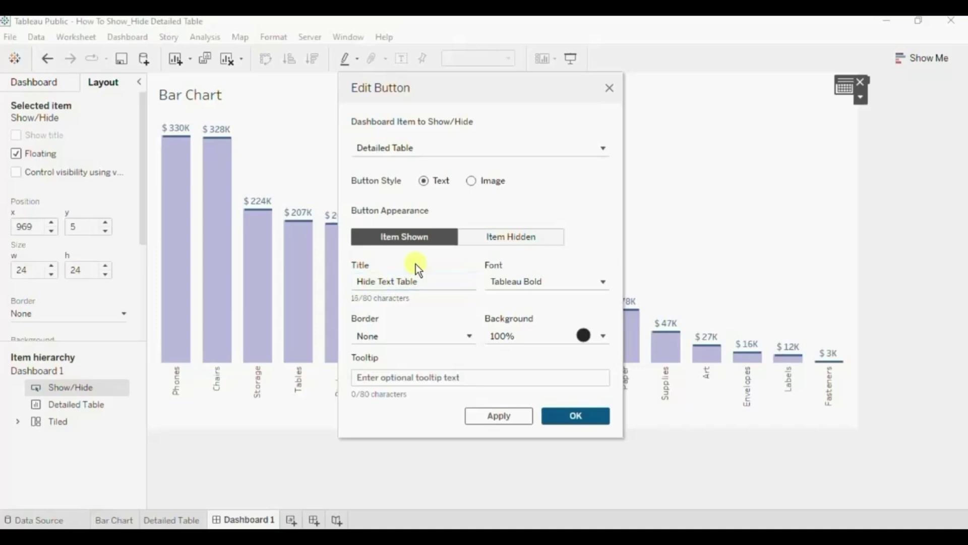
pyautogui.press('Tab')
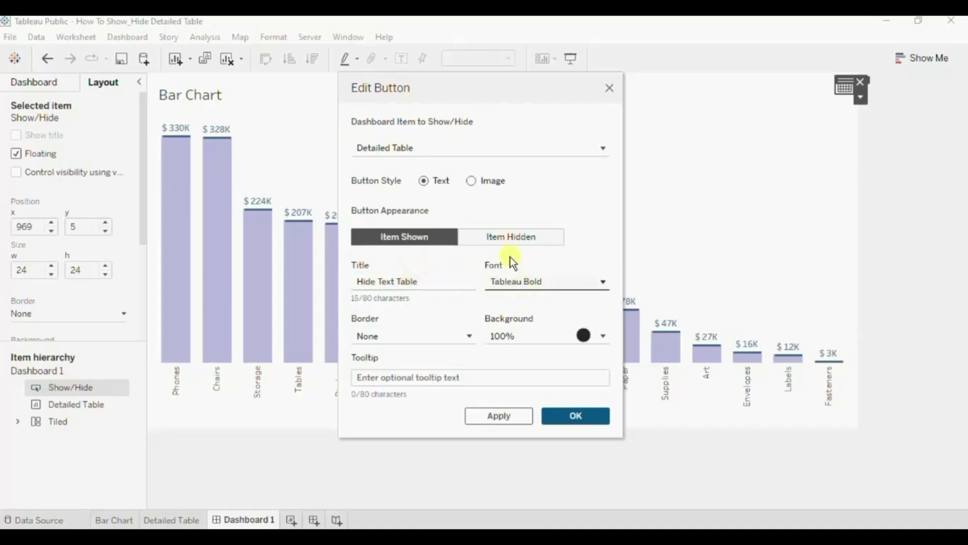
pyautogui.click(499, 283)
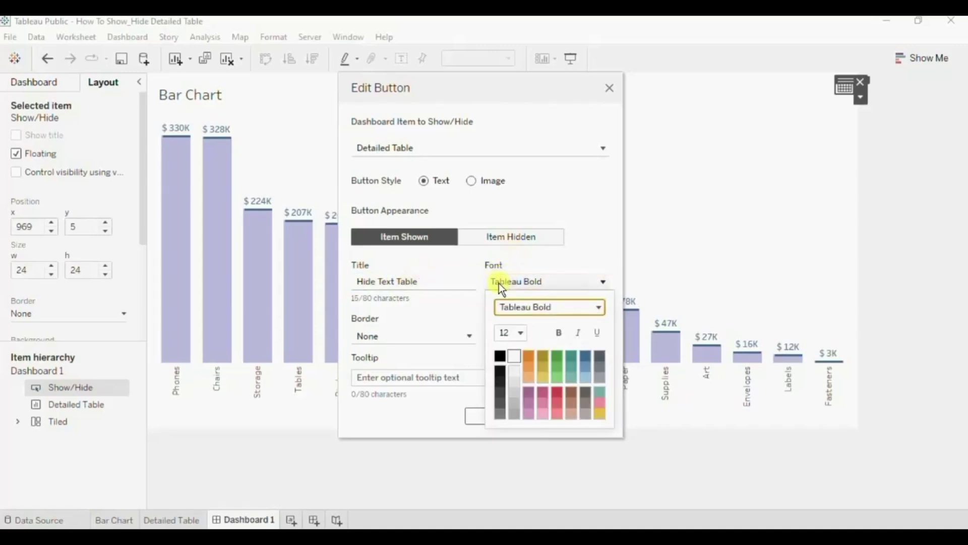
pyautogui.click(441, 300)
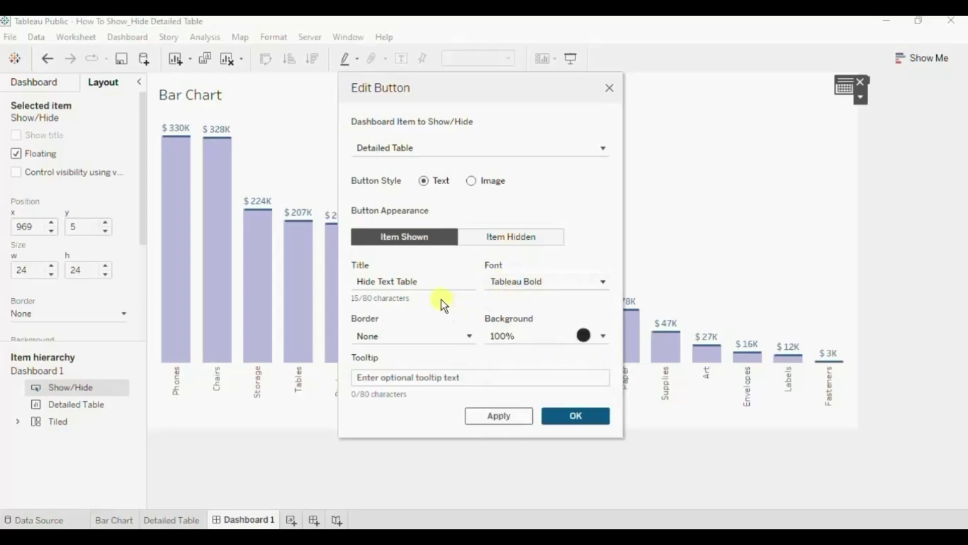
# Keep the Item Shown state's border at None and set its tooltip to "Click to hide the text table", accepting the button settings.
pyautogui.click(376, 337)
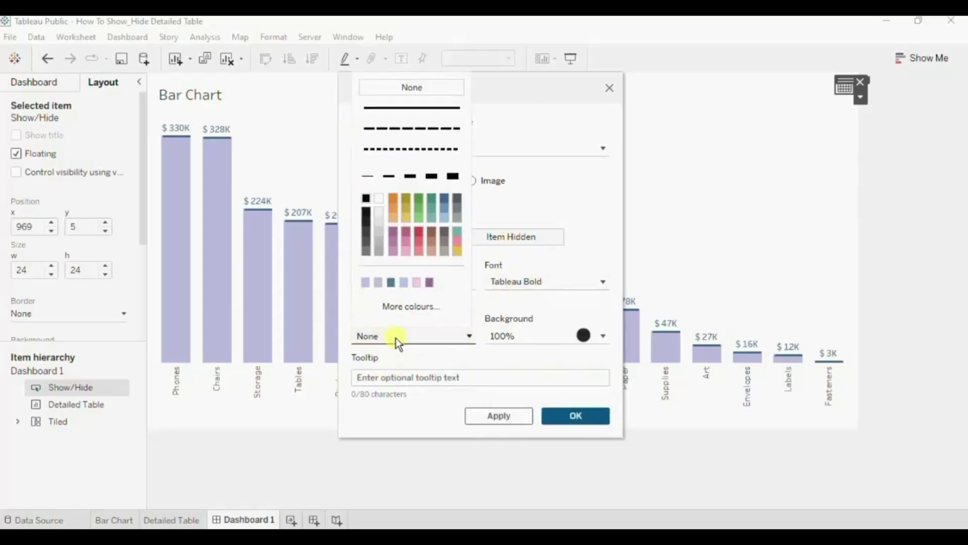
pyautogui.click(443, 347)
pyautogui.click(375, 377)
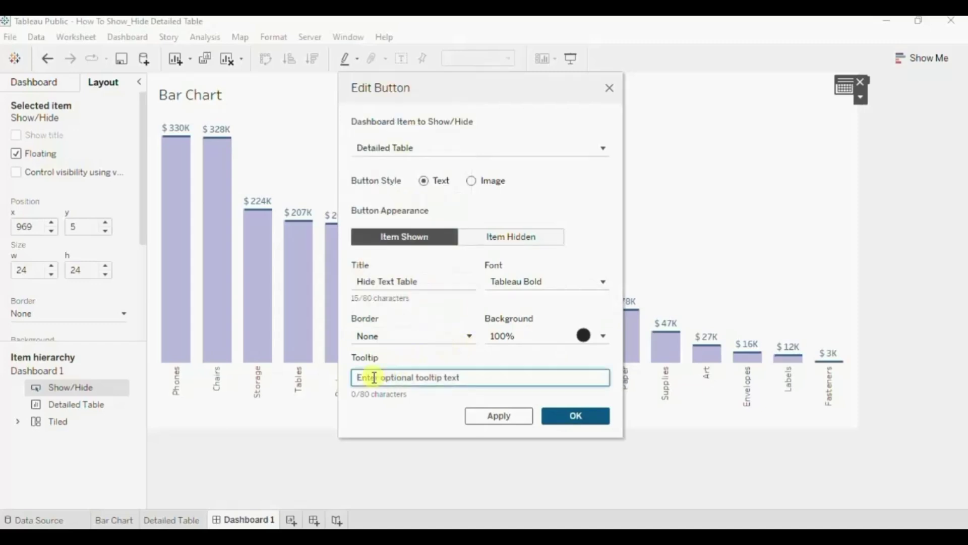
pyautogui.write('Click ')
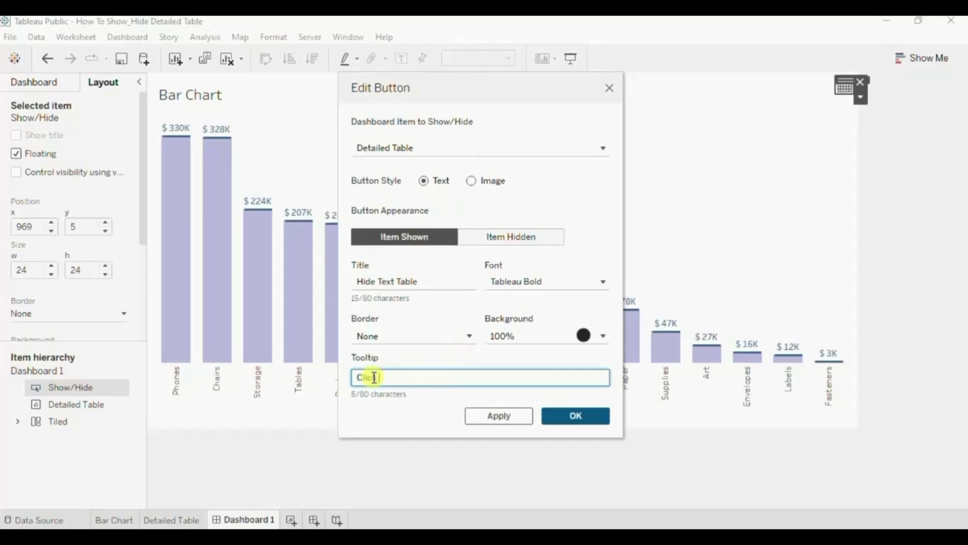
pyautogui.write('to hide the')
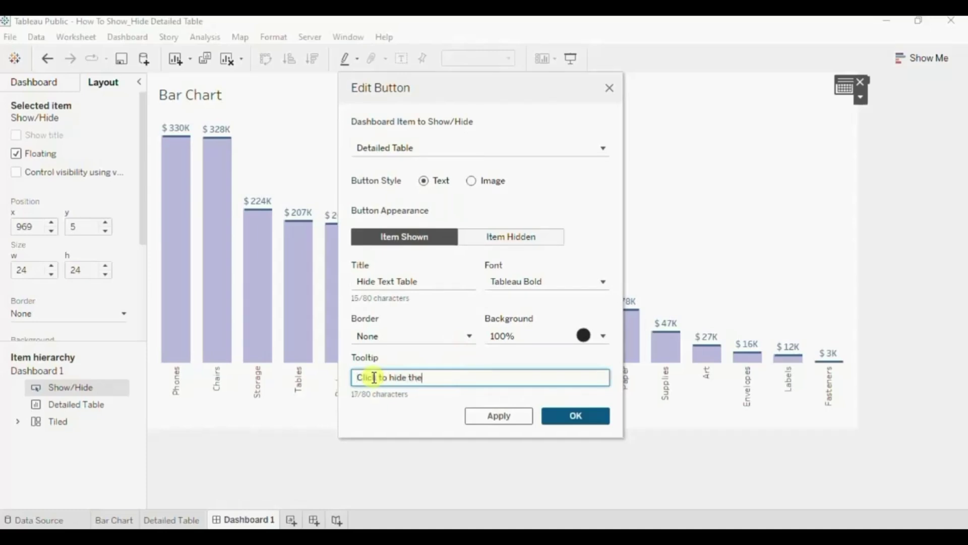
pyautogui.write(' text table')
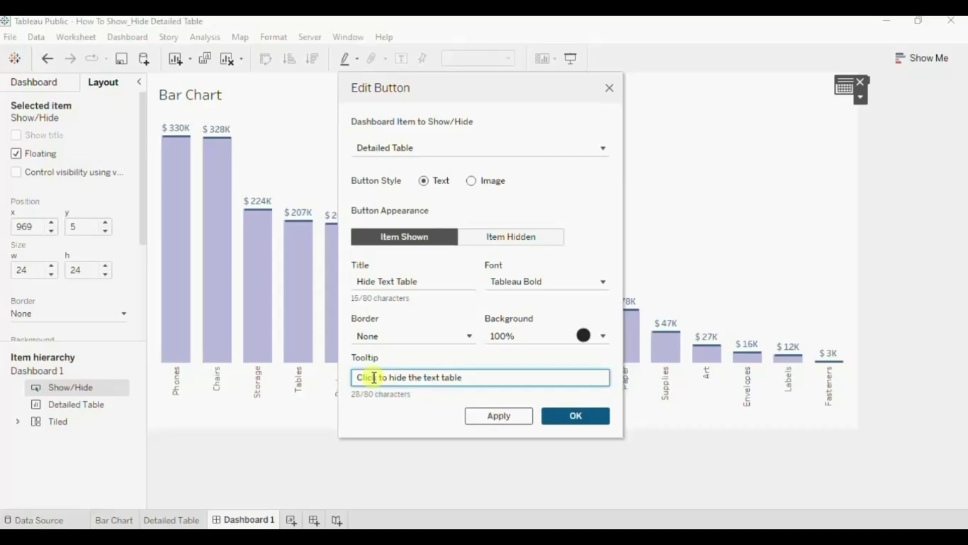
pyautogui.click(559, 414)
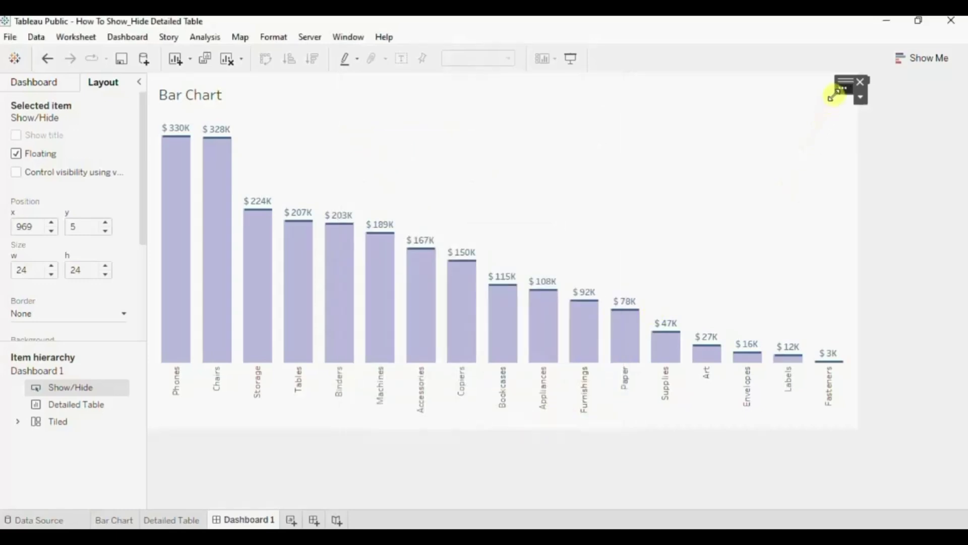
# Widen the Show/Hide button leftward above the bar chart so its full "Show Text Table" title fits.
pyautogui.moveTo(833, 95); pyautogui.dragTo(755, 99)
pyautogui.click(920, 177)
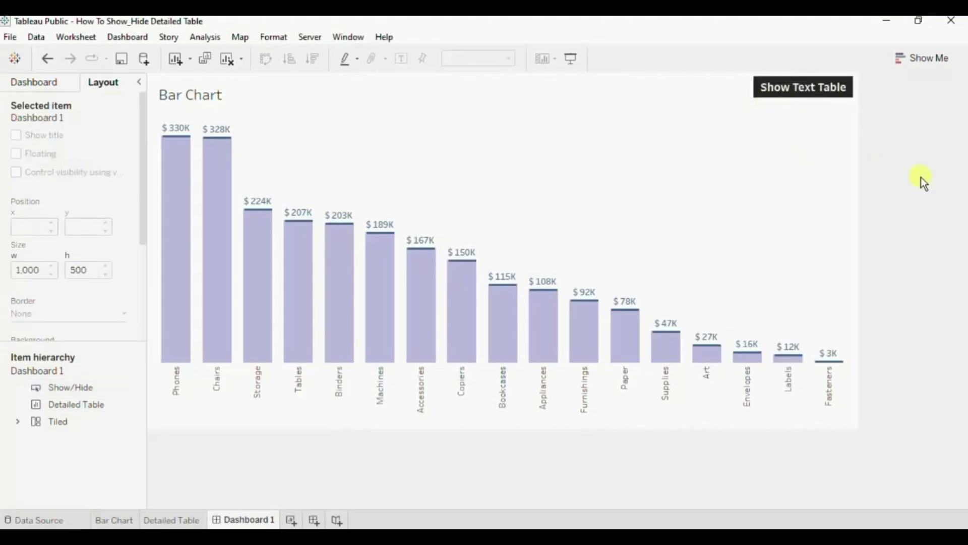
# Preview the dashboard with the text-style Show/Hide button in presentation mode.
pyautogui.click(570, 58)
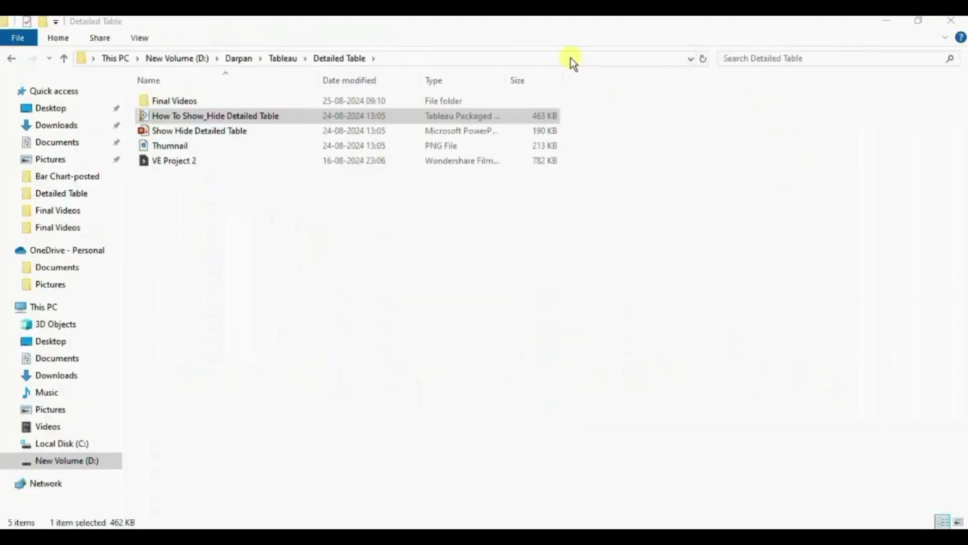